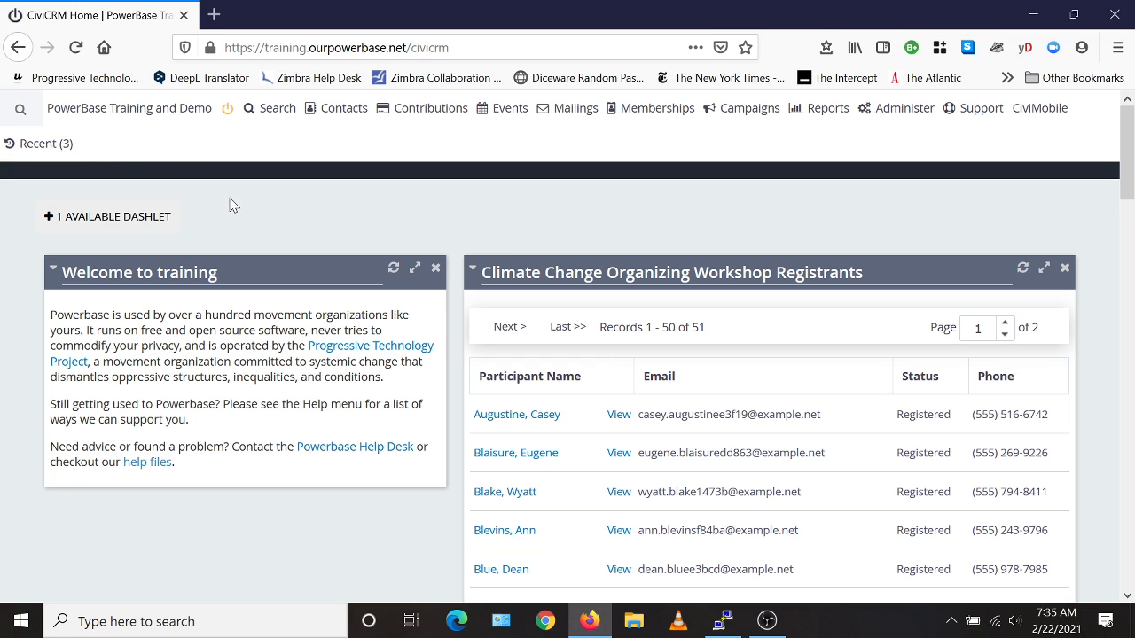
- Run an advanced search for contacts in the Steering Committee group
mouse_move(21, 110)
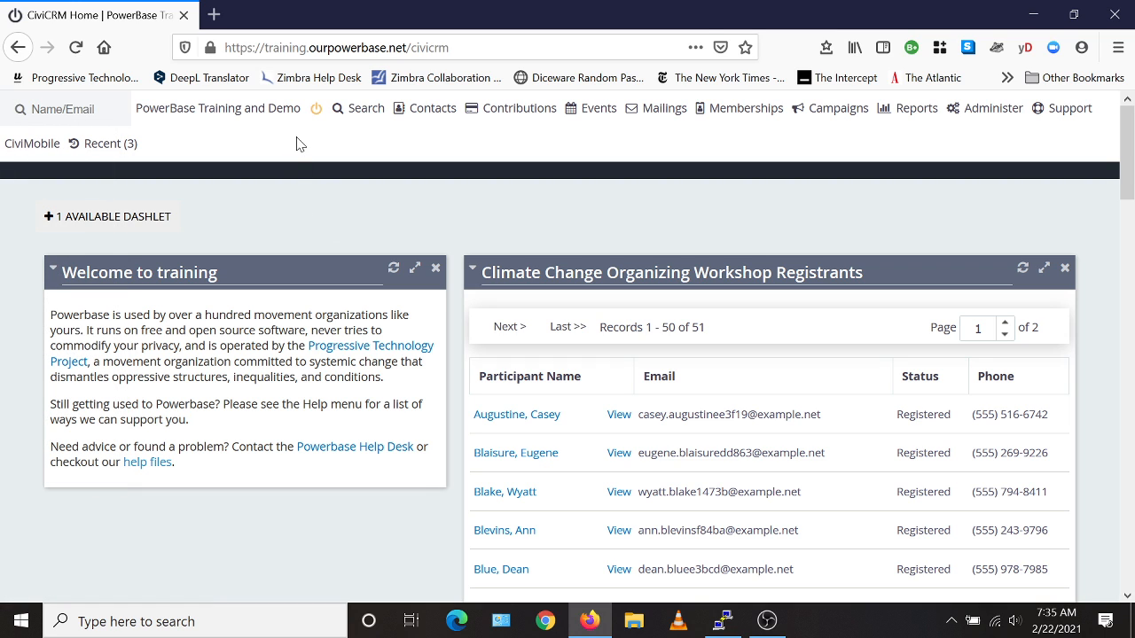
mouse_move(369, 116)
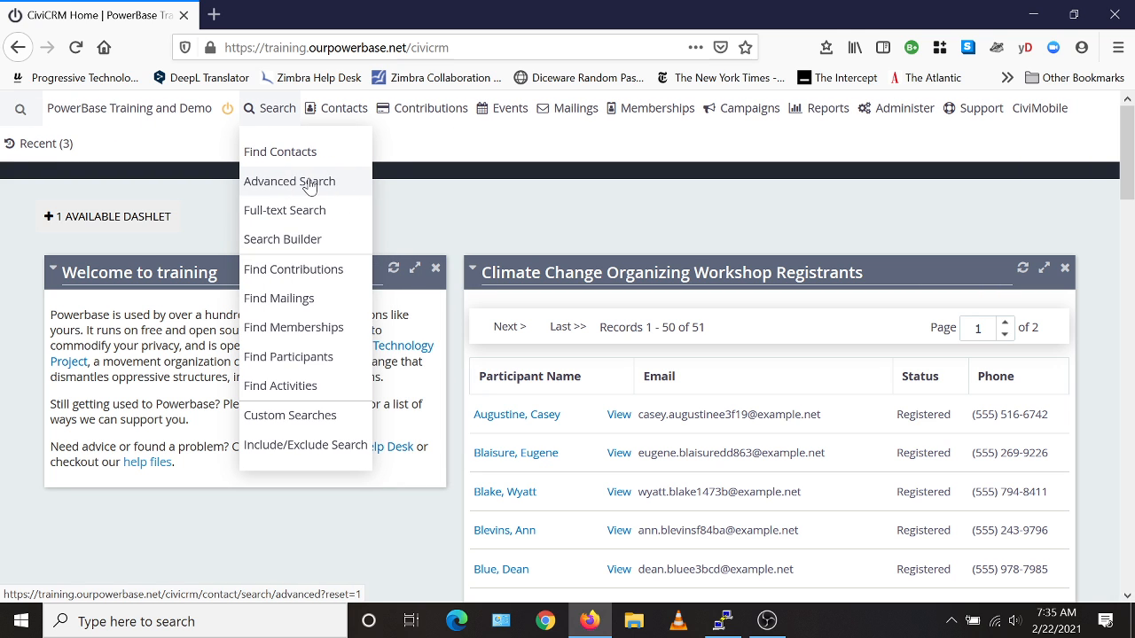
click(309, 184)
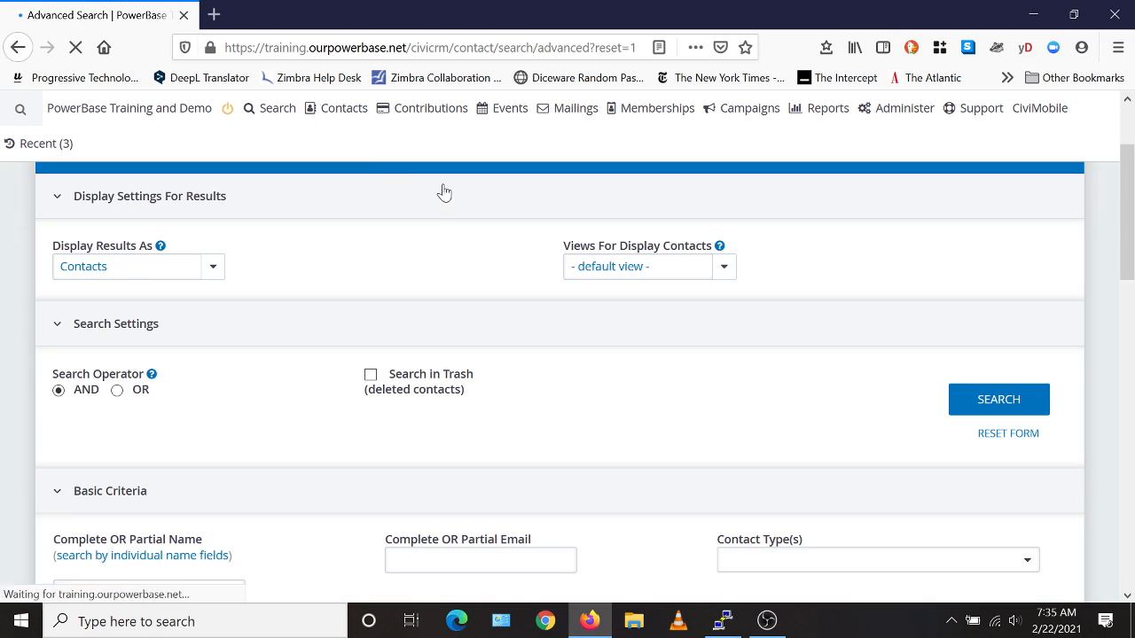
scroll(367, 169, down, 2)
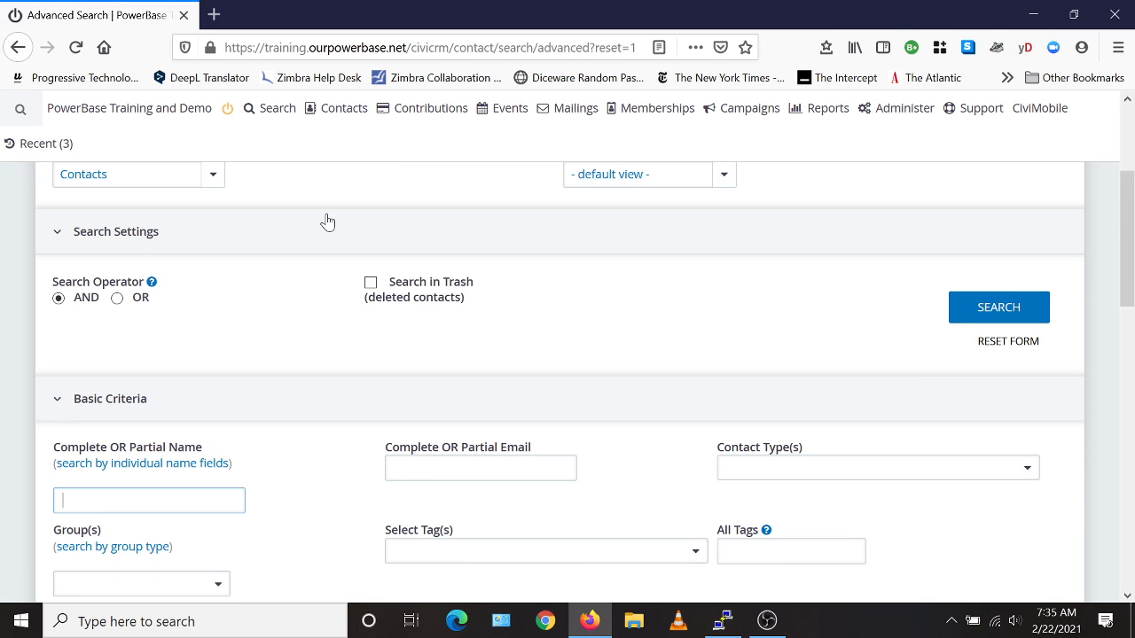
scroll(327, 221, down, 4)
click(222, 399)
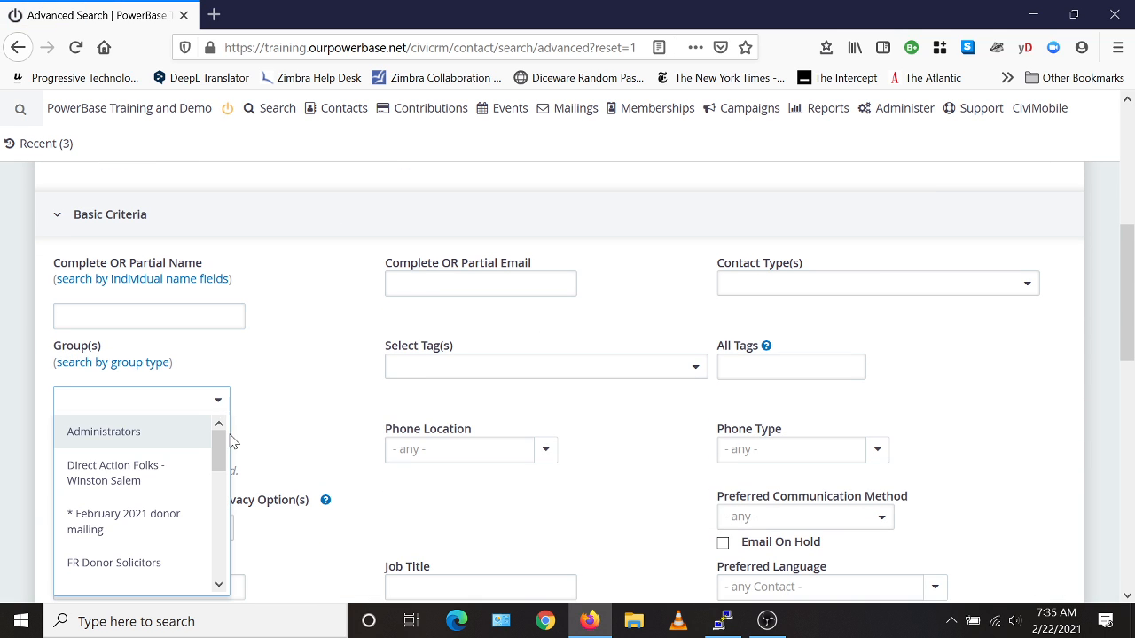
drag(222, 450, 212, 556)
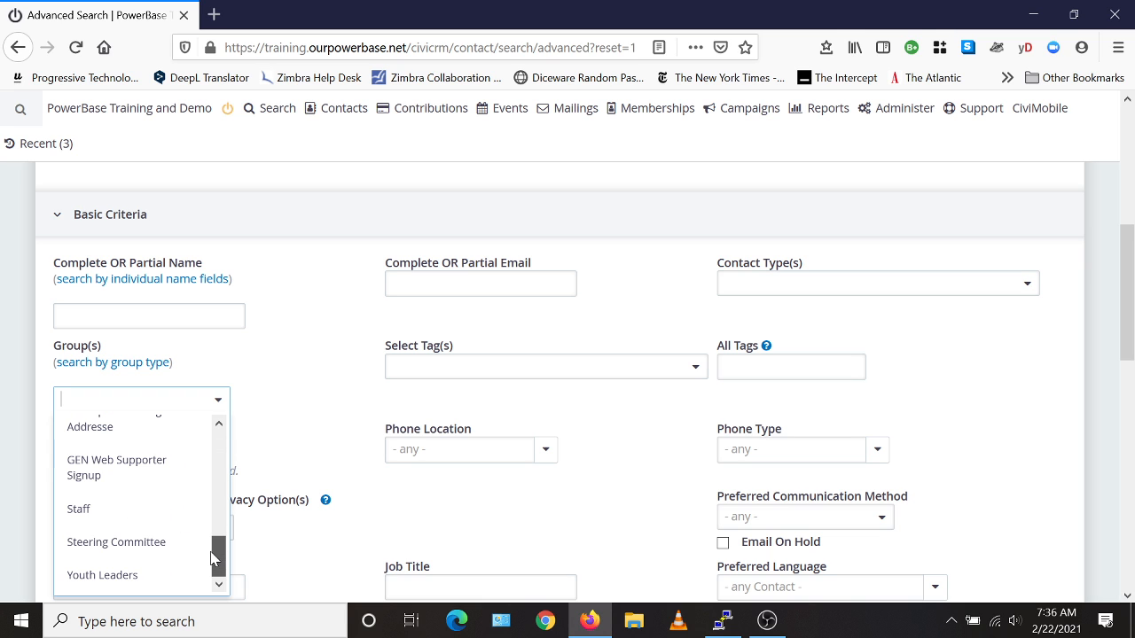
click(158, 543)
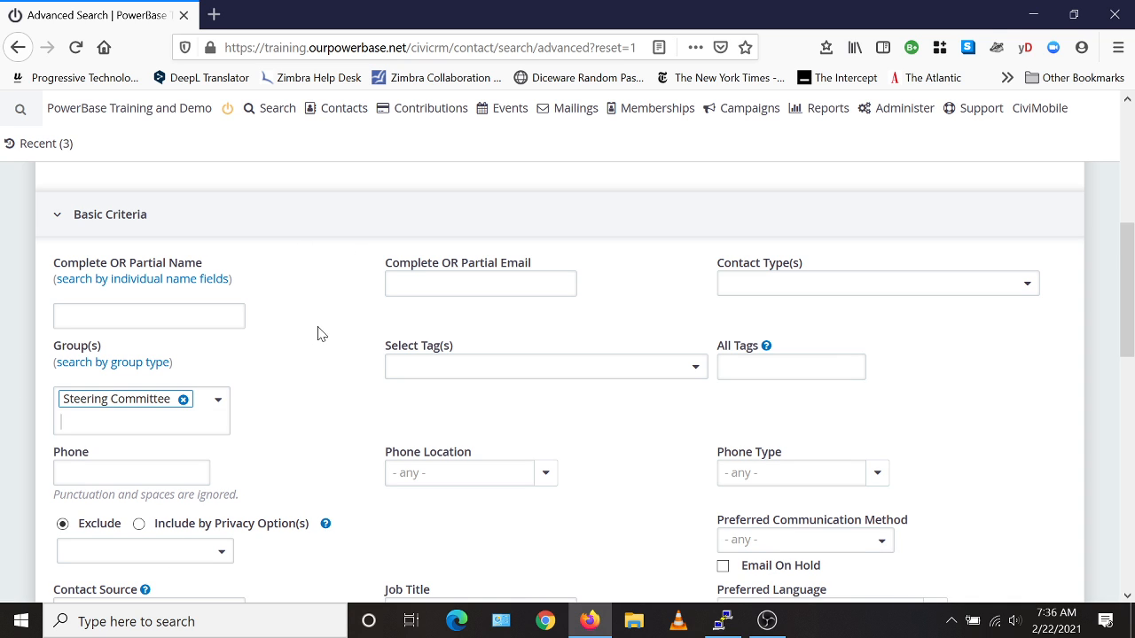
scroll(314, 347, up, 4)
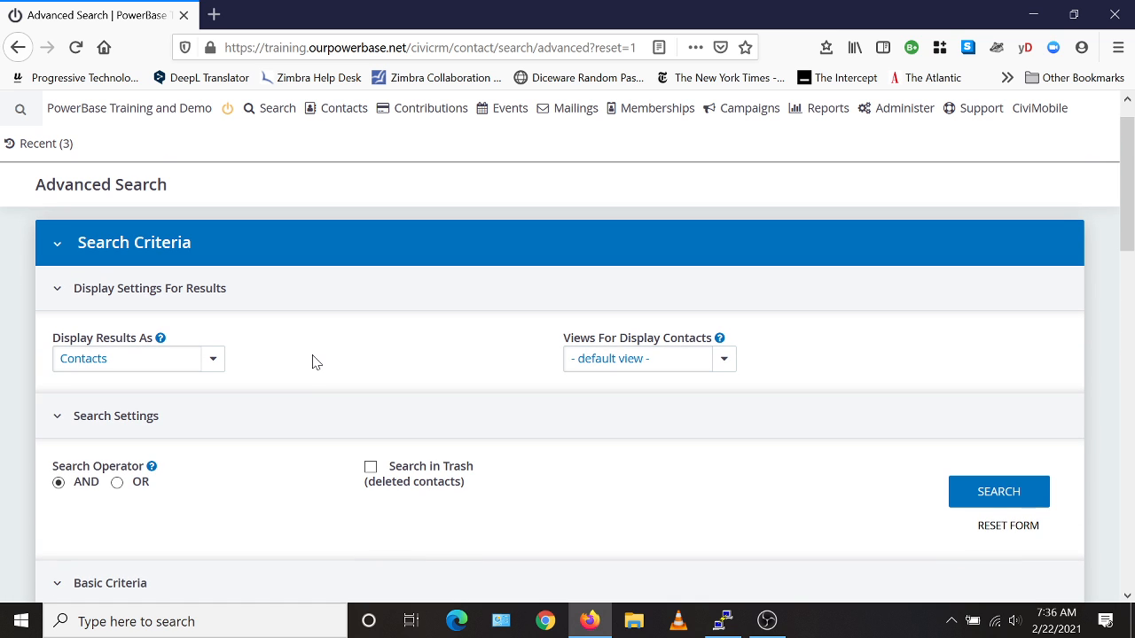
click(966, 492)
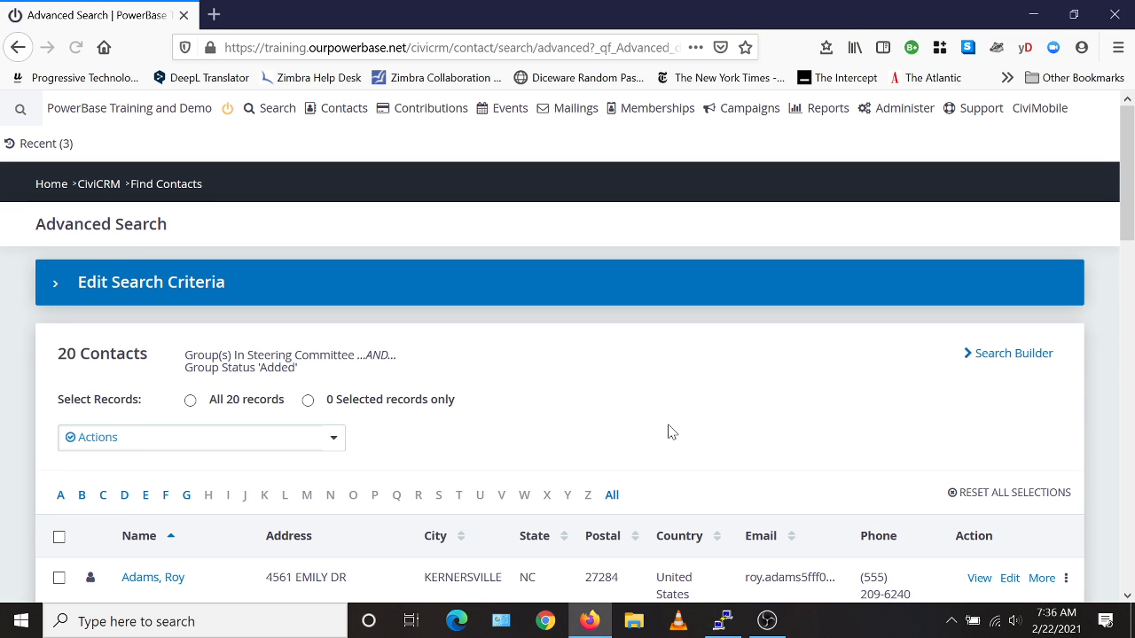
- Select nine contacts in the search results: the first five, the seventh, the eighth, the eleventh and the twelfth
scroll(612, 272, down, 2)
scroll(592, 269, down, 4)
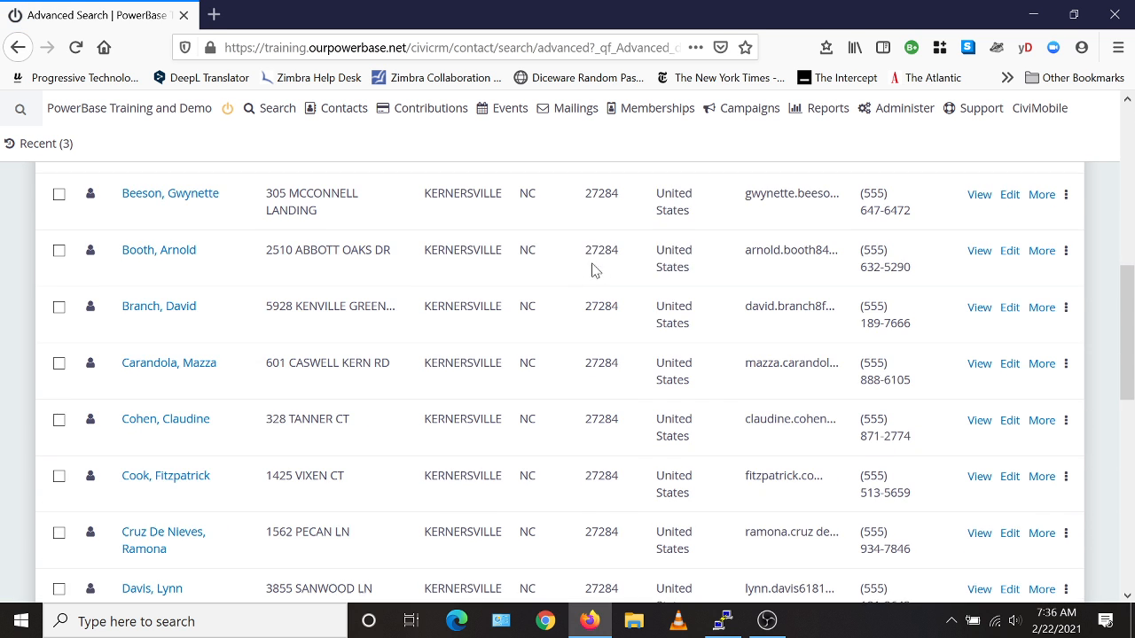
scroll(544, 539, up, 5)
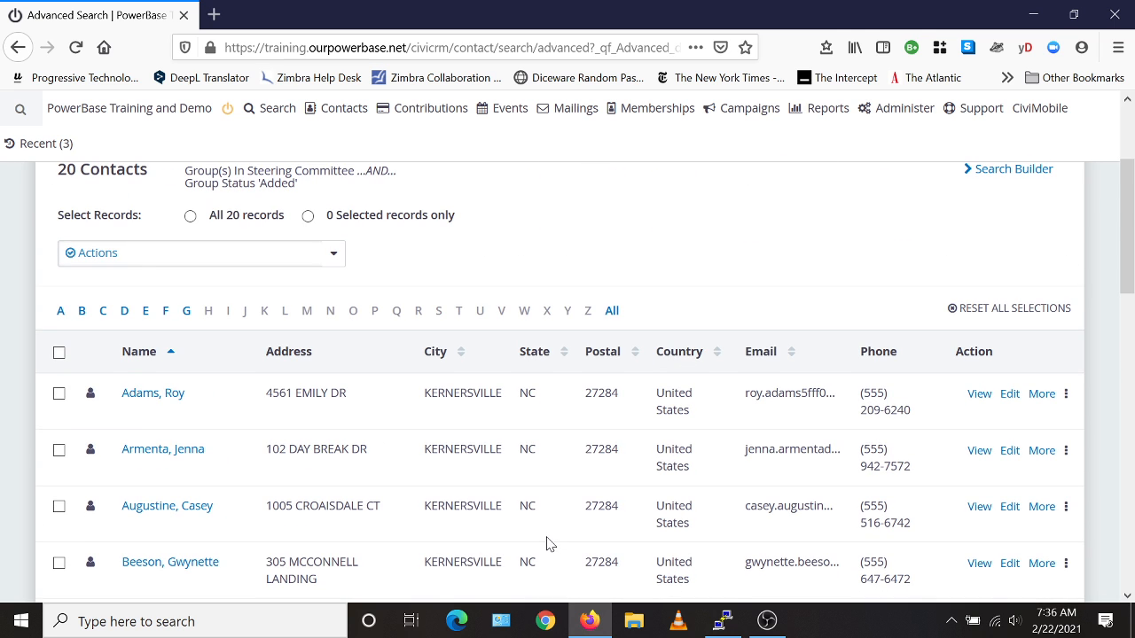
click(59, 393)
click(58, 449)
click(59, 506)
scroll(159, 531, down, 3)
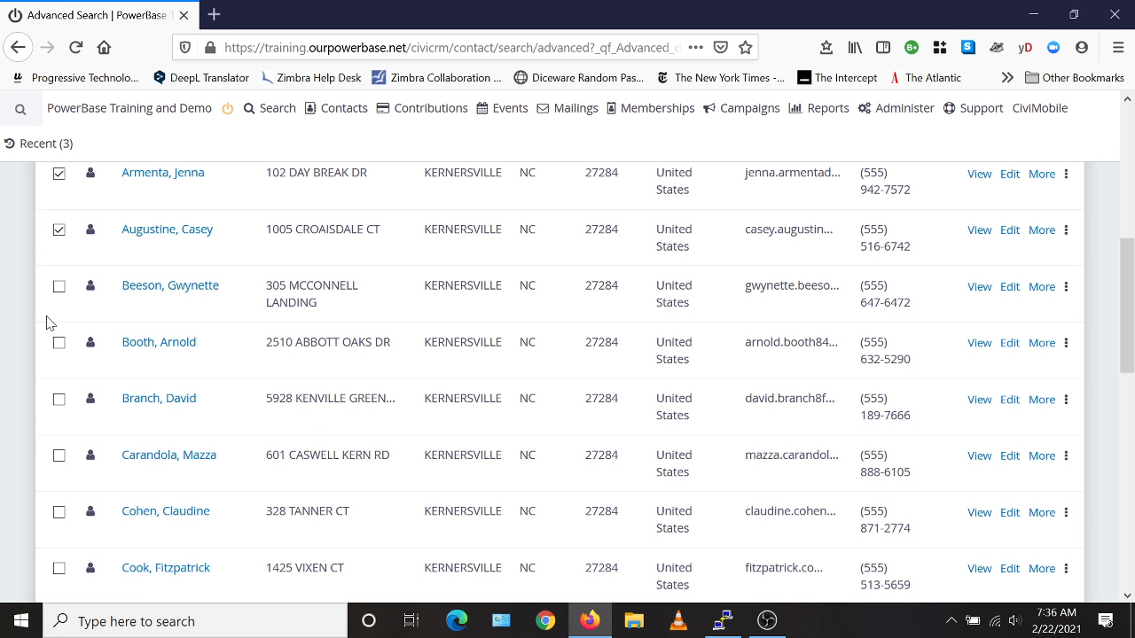
click(59, 342)
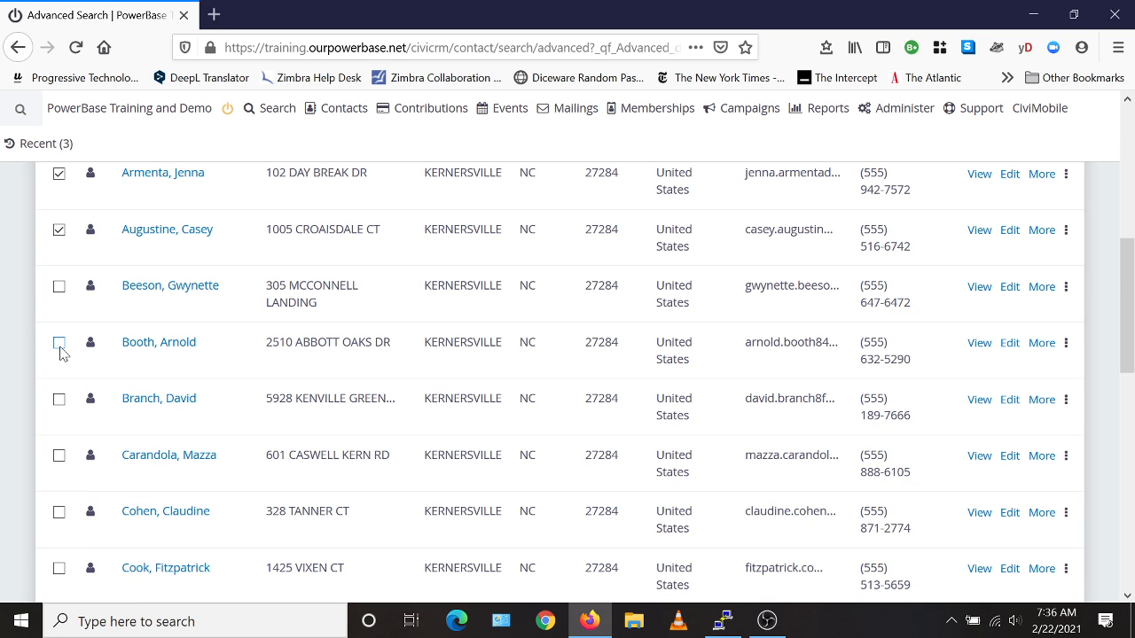
click(58, 291)
click(58, 457)
click(59, 512)
scroll(151, 499, down, 2)
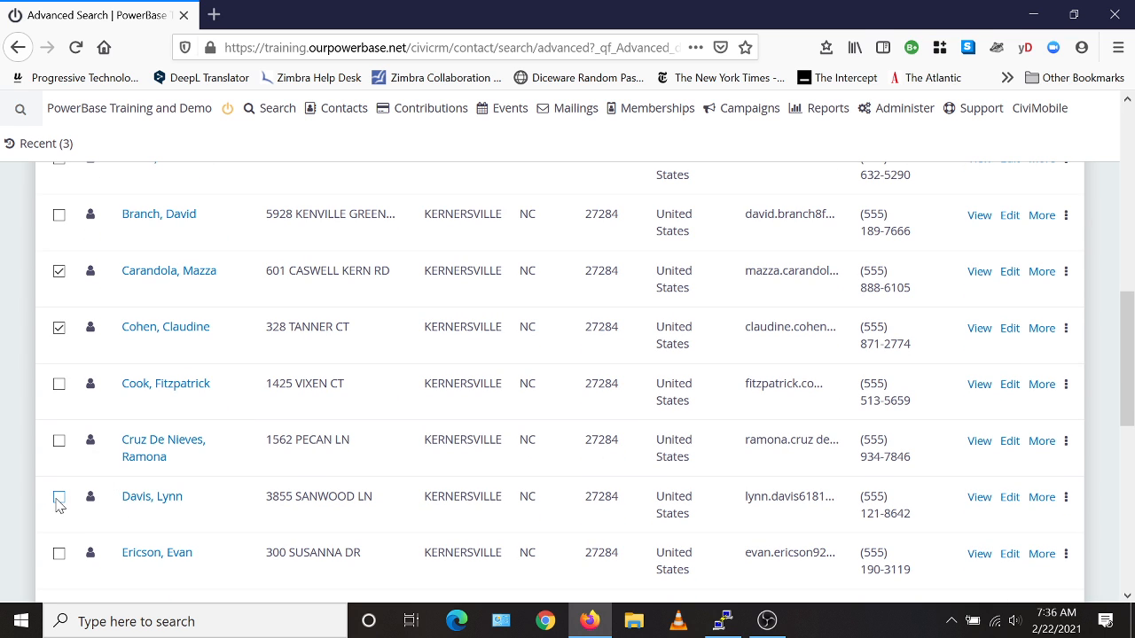
click(59, 496)
scroll(307, 517, up, 7)
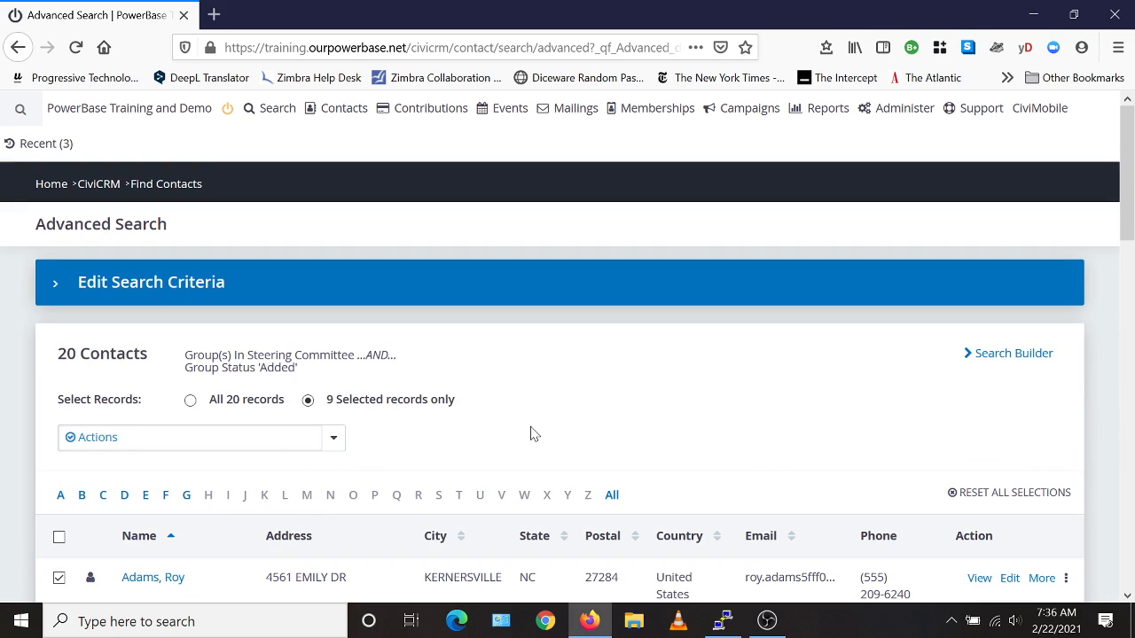
scroll(531, 434, down, 5)
scroll(523, 431, up, 5)
- Start adding a Meeting activity for the selected contacts, creating one activity with all contacts together
click(199, 443)
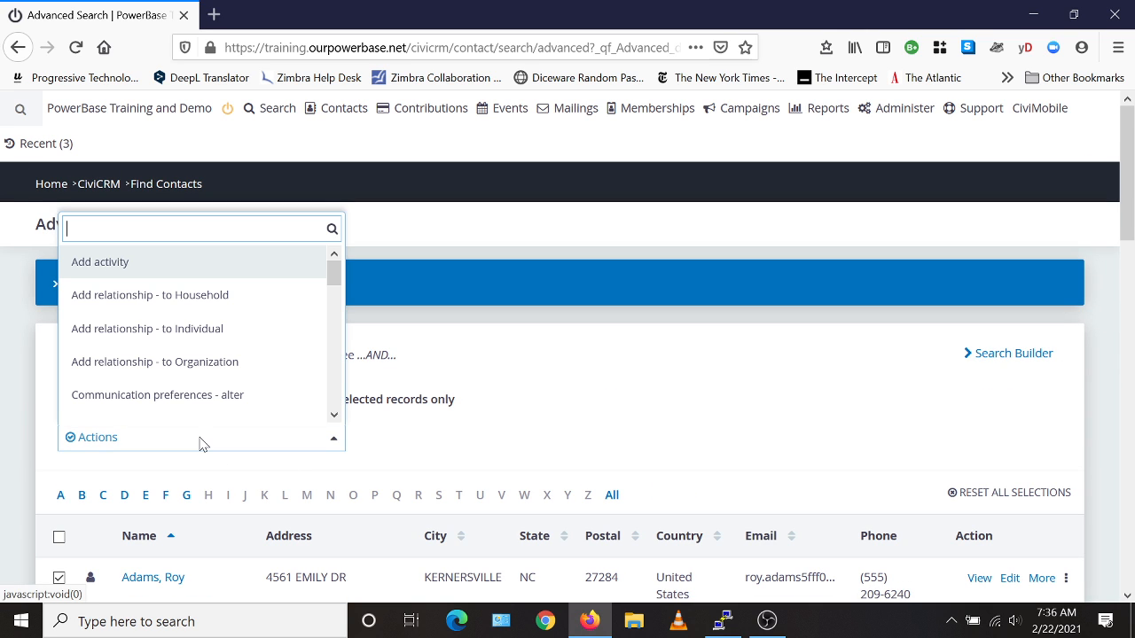
click(100, 263)
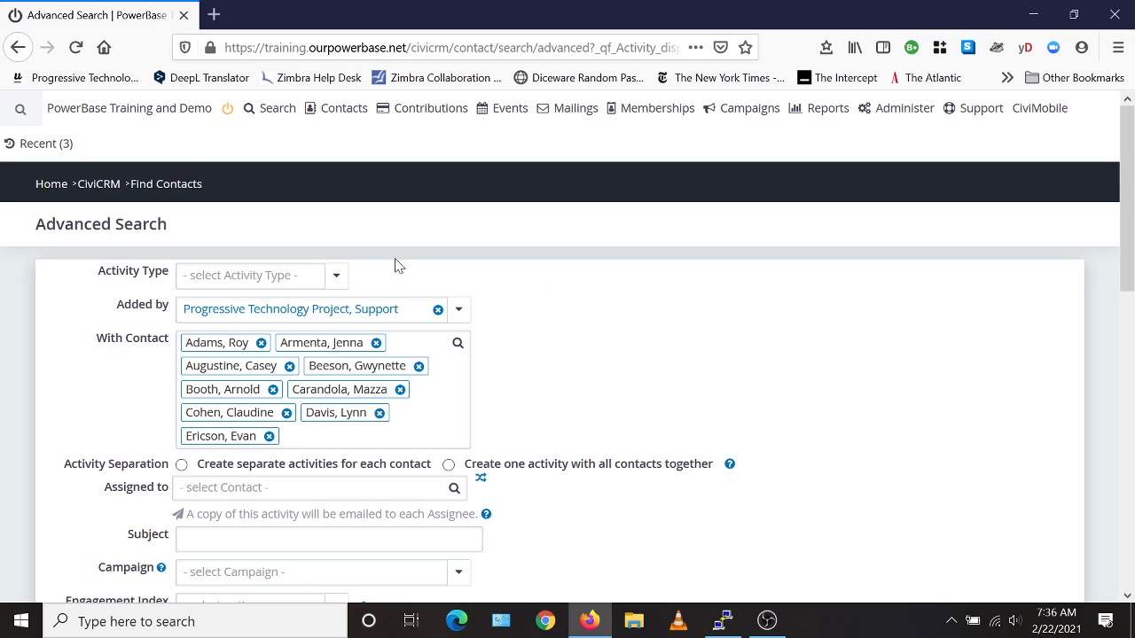
click(234, 282)
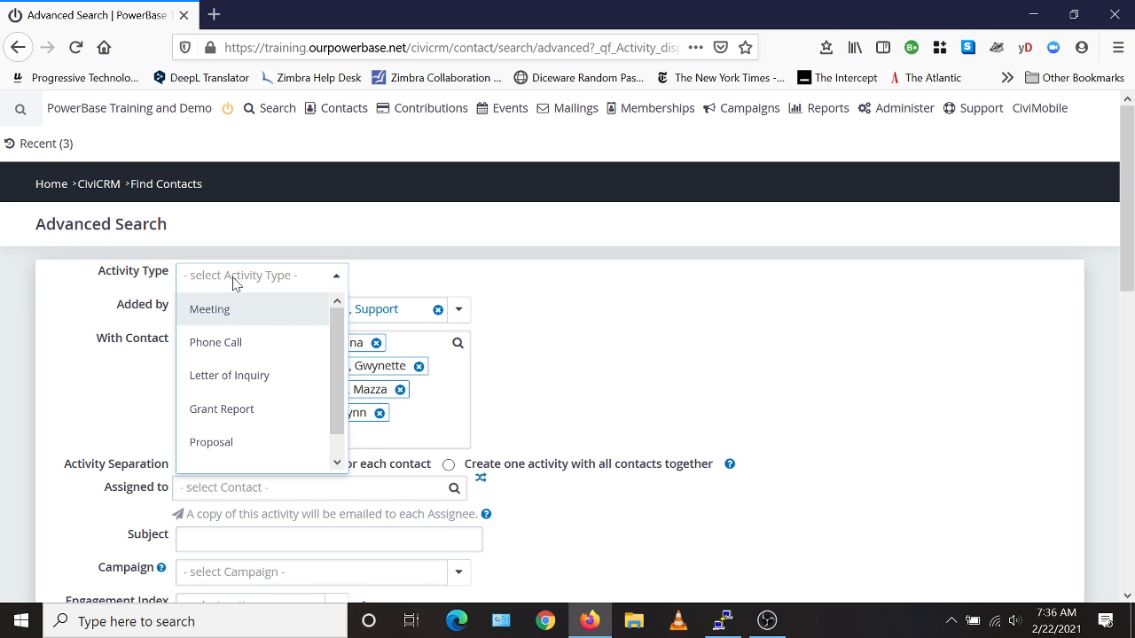
click(209, 317)
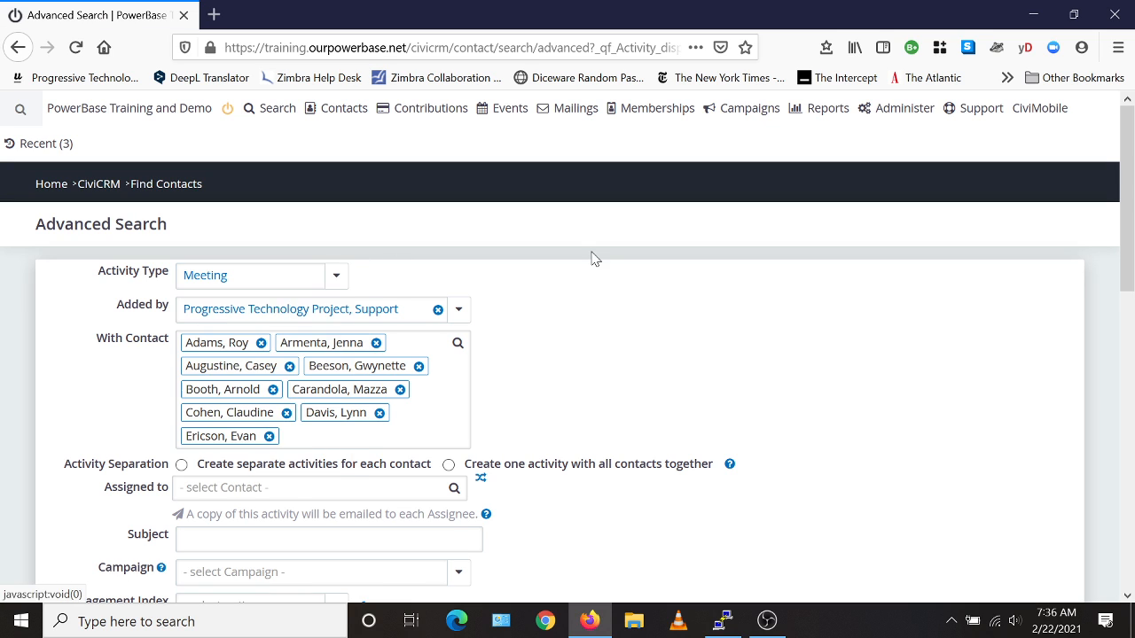
scroll(644, 276, down, 3)
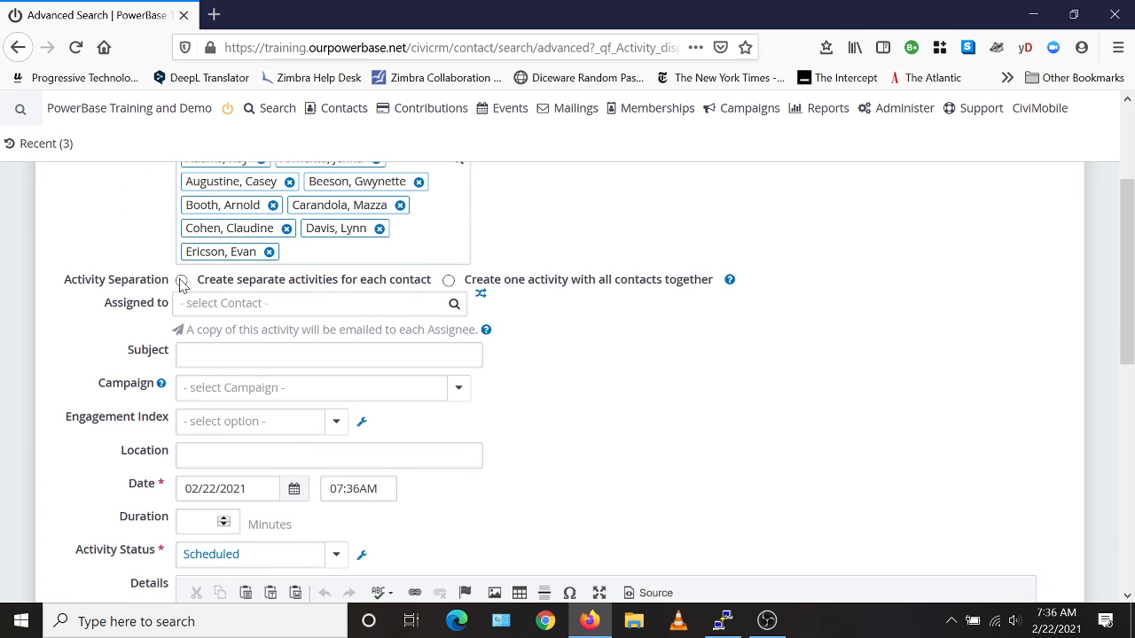
scroll(451, 322, up, 2)
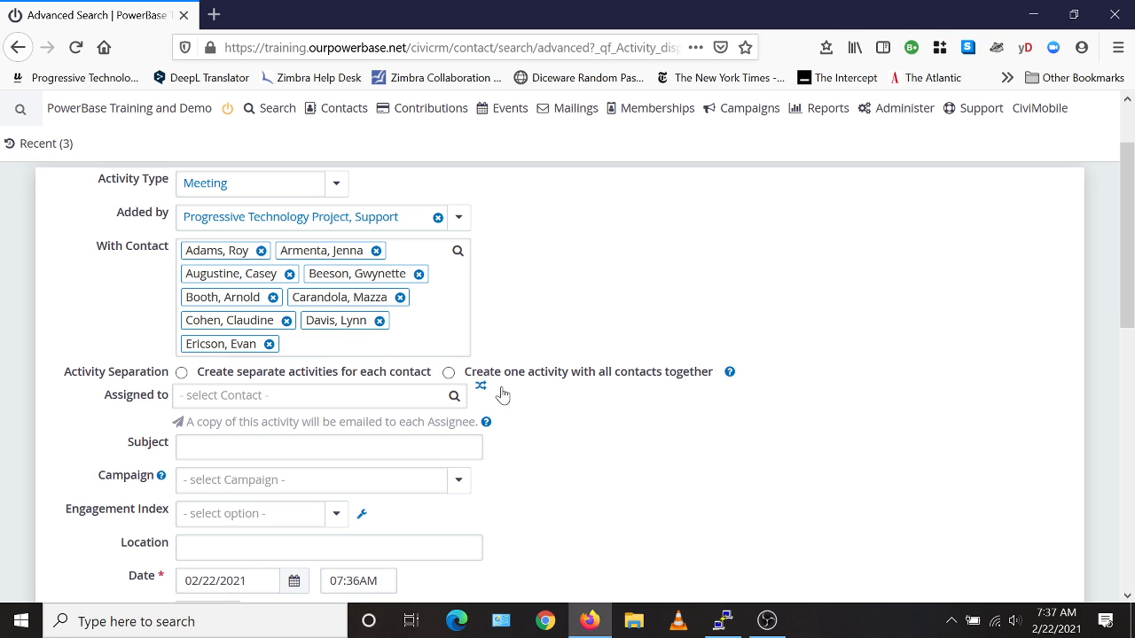
click(449, 373)
- Set the activity's subject to "Committee Meeting" and its campaign to "Global Climate Change is For Real"
click(329, 448)
text(C)
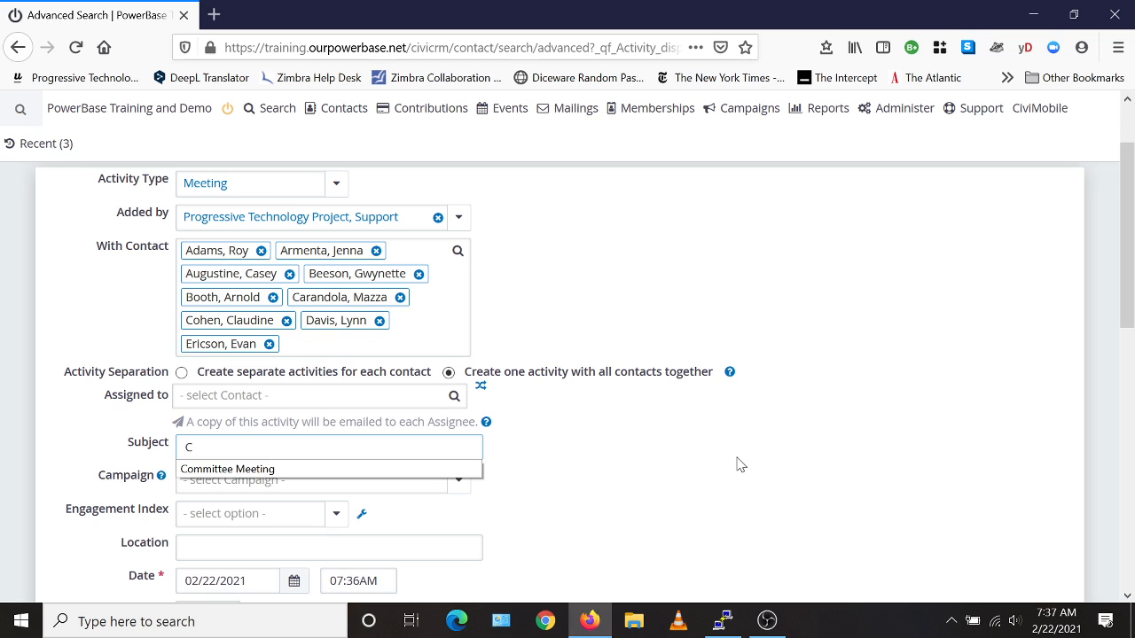
text(ommittee)
click(273, 470)
scroll(648, 465, down, 2)
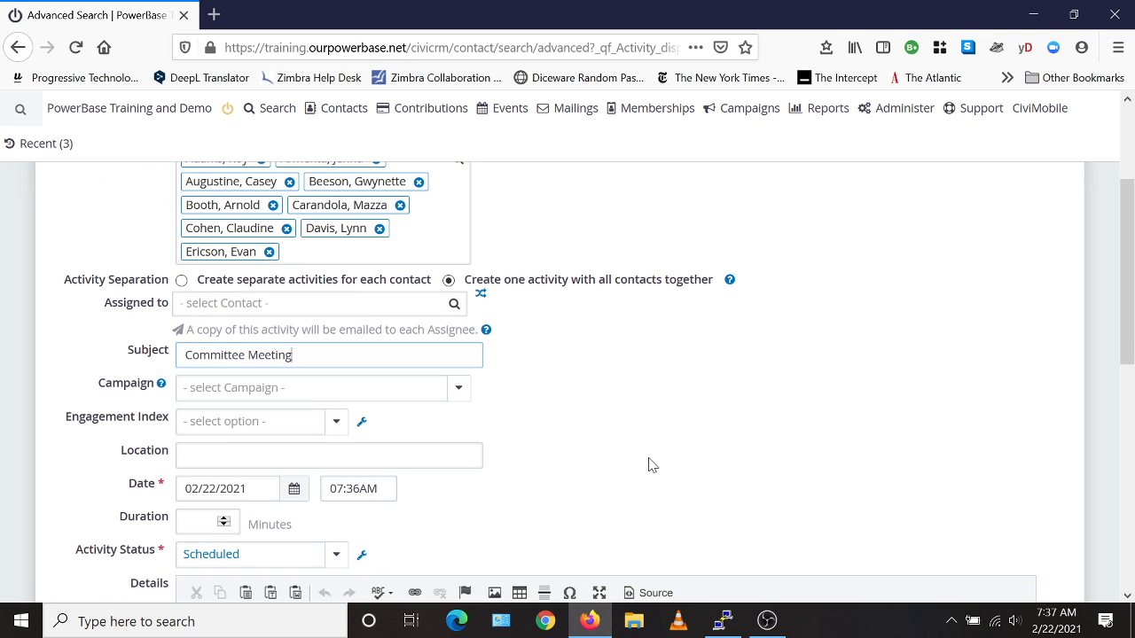
click(390, 398)
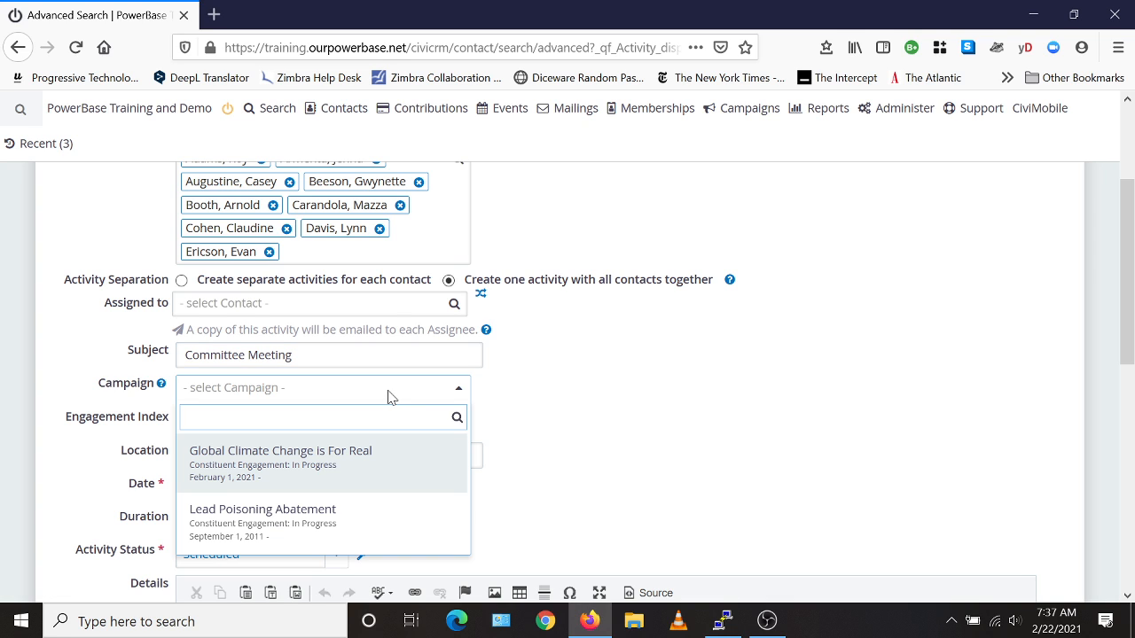
click(257, 472)
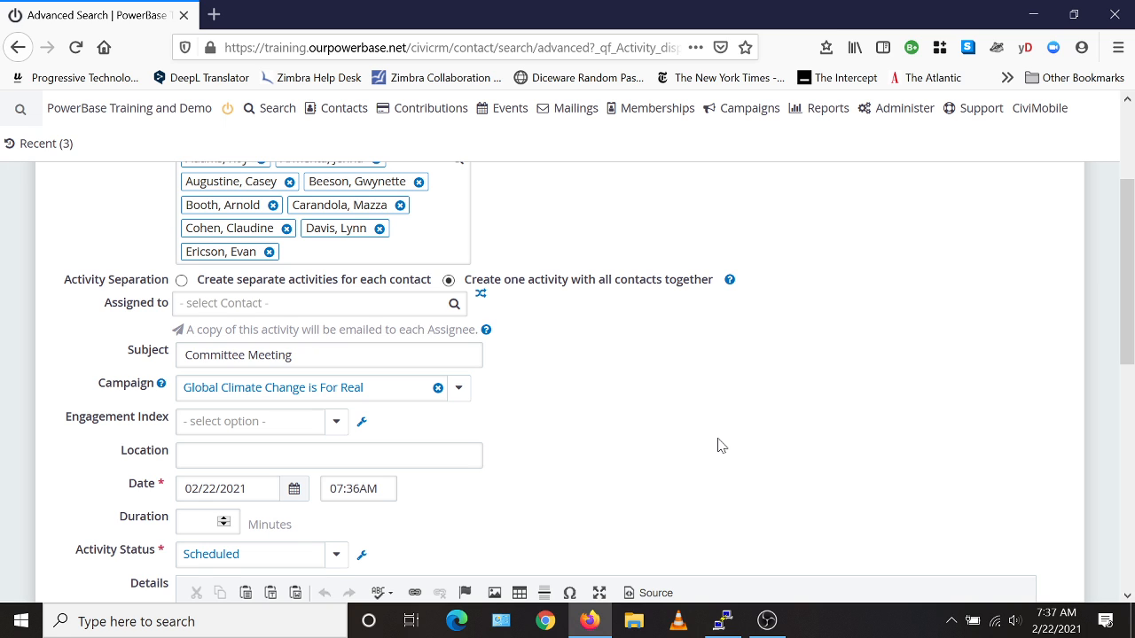
- Set the meeting date to 02/17/2021 at 12:00PM with a duration of 90 minutes
click(293, 495)
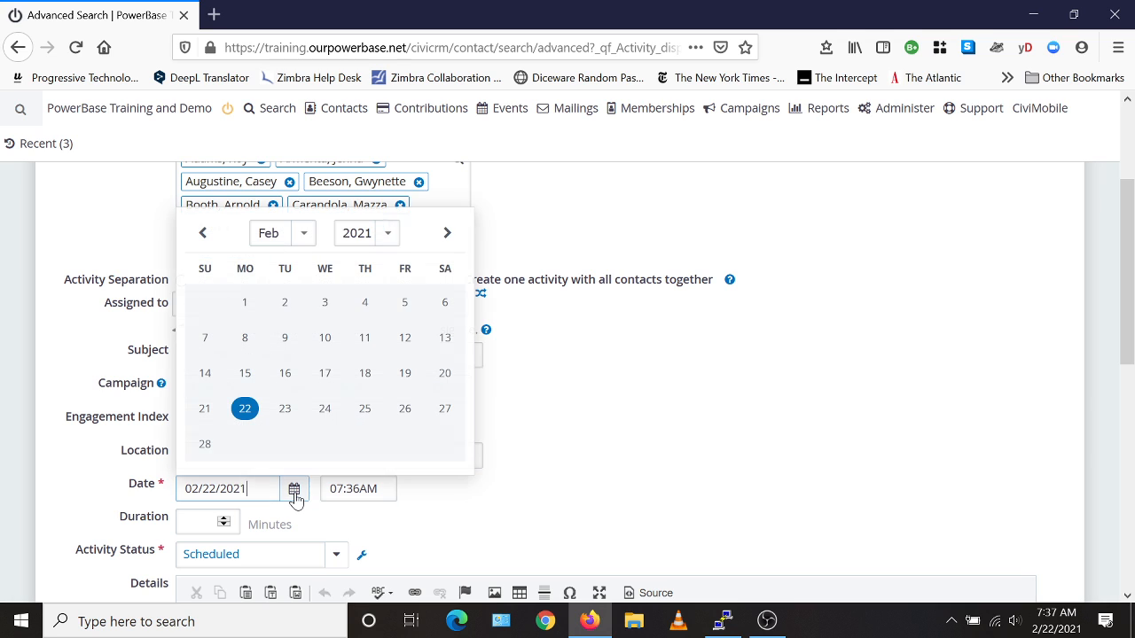
click(325, 373)
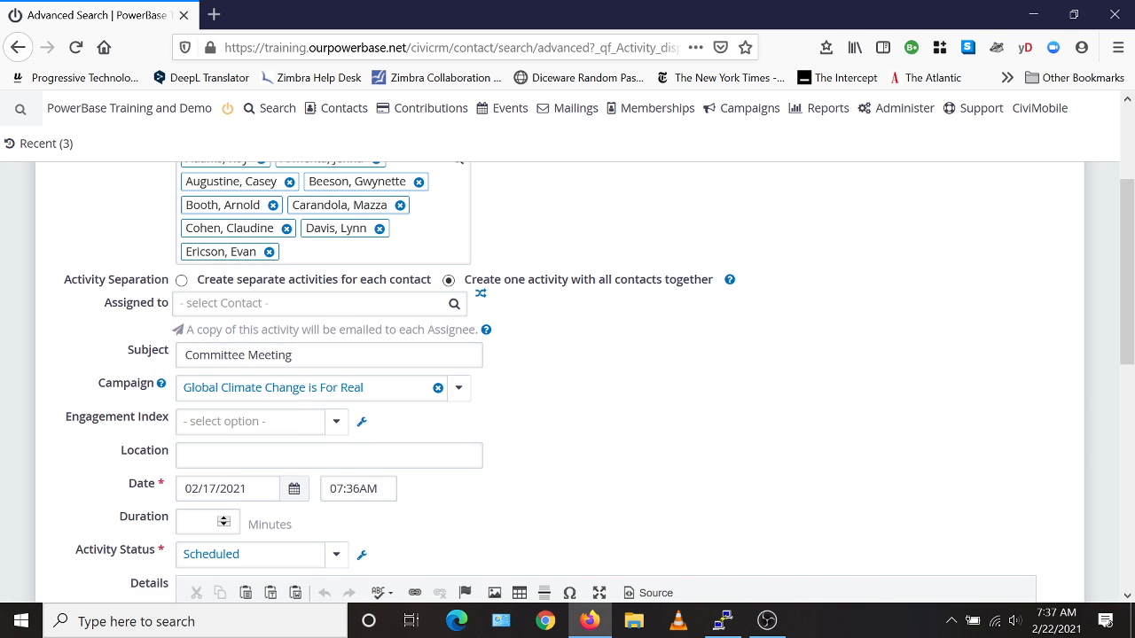
key(Tab)
text(12)
key(Tab)
key(Tab)
text(p)
key(Tab)
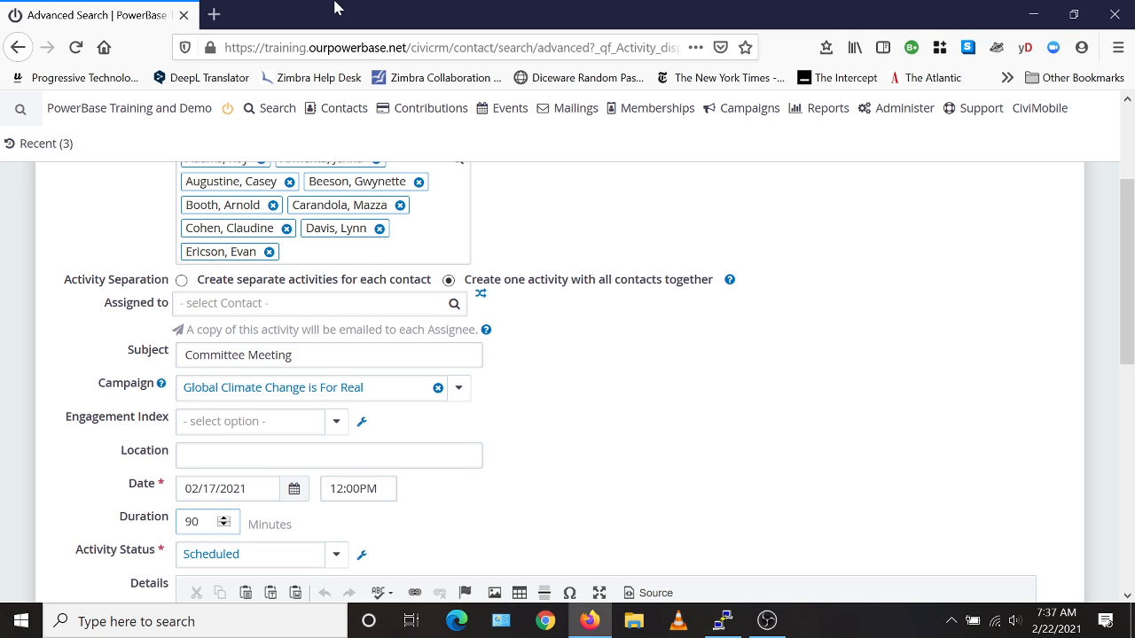
- Set the activity status to Completed
scroll(568, 274, down, 5)
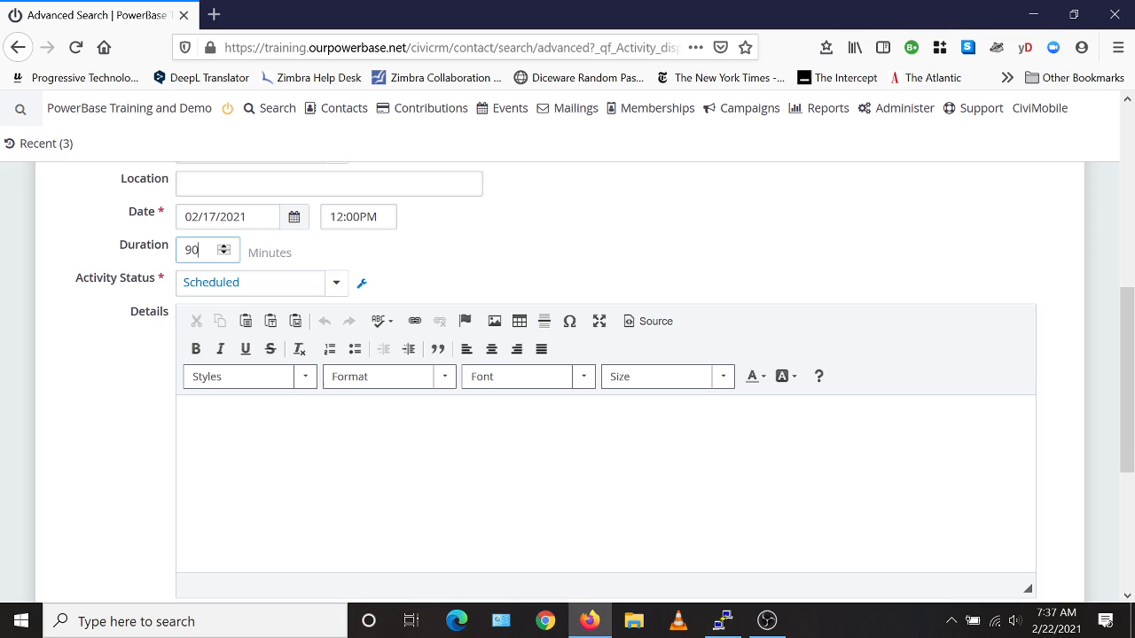
click(281, 283)
click(239, 346)
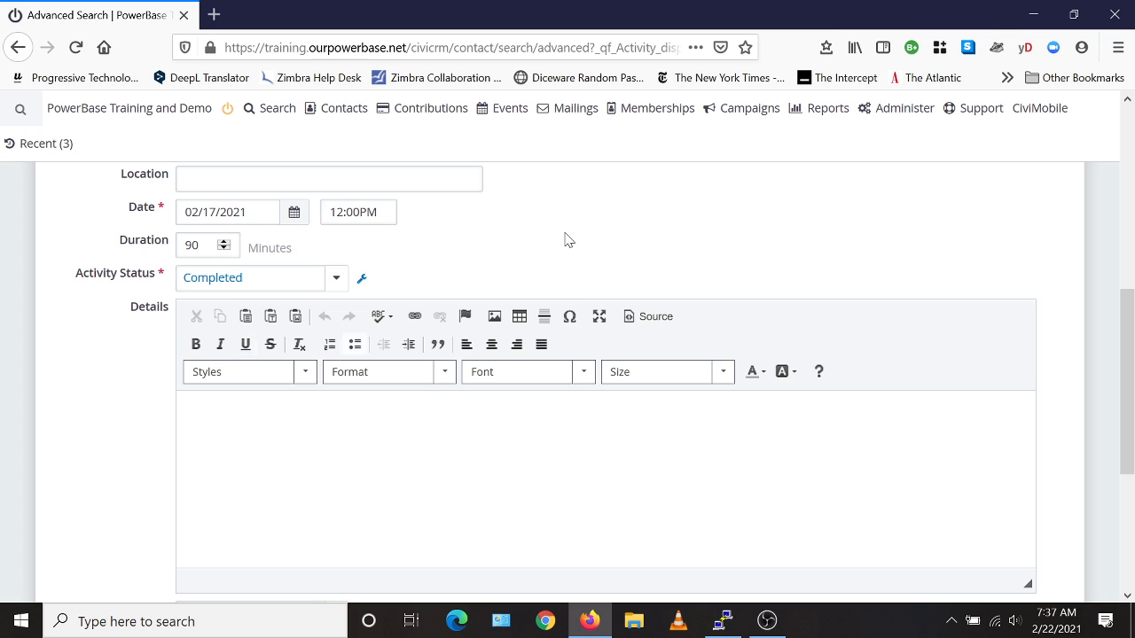
- Review the filled-in activity form and save the committee meeting activity
scroll(633, 216, down, 5)
scroll(633, 215, up, 3)
scroll(405, 357, down, 3)
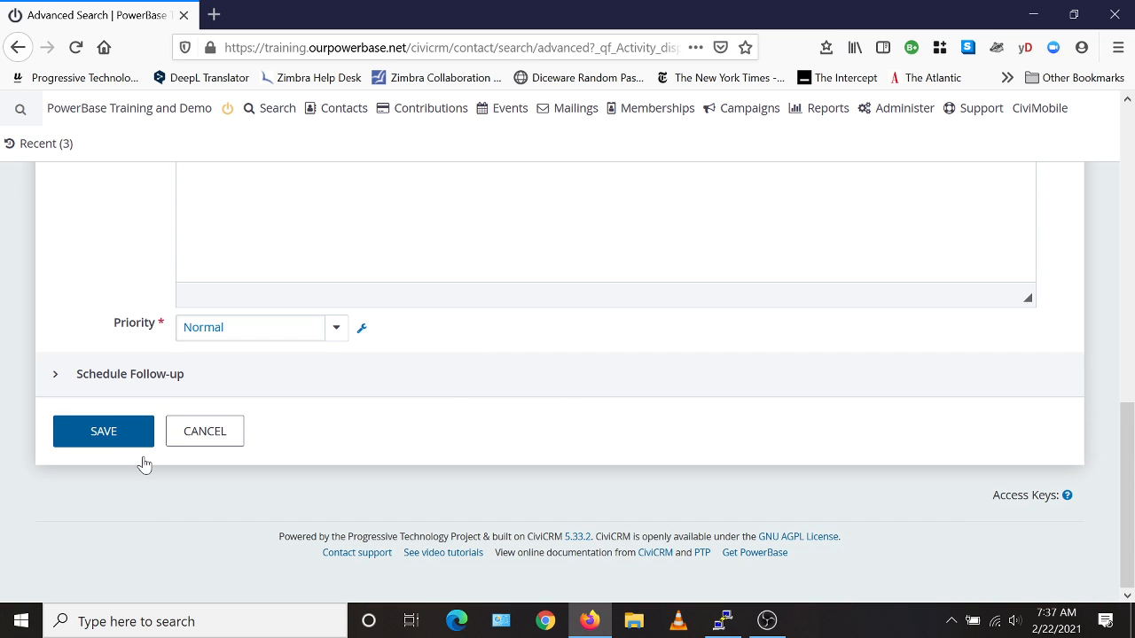
scroll(213, 417, up, 7)
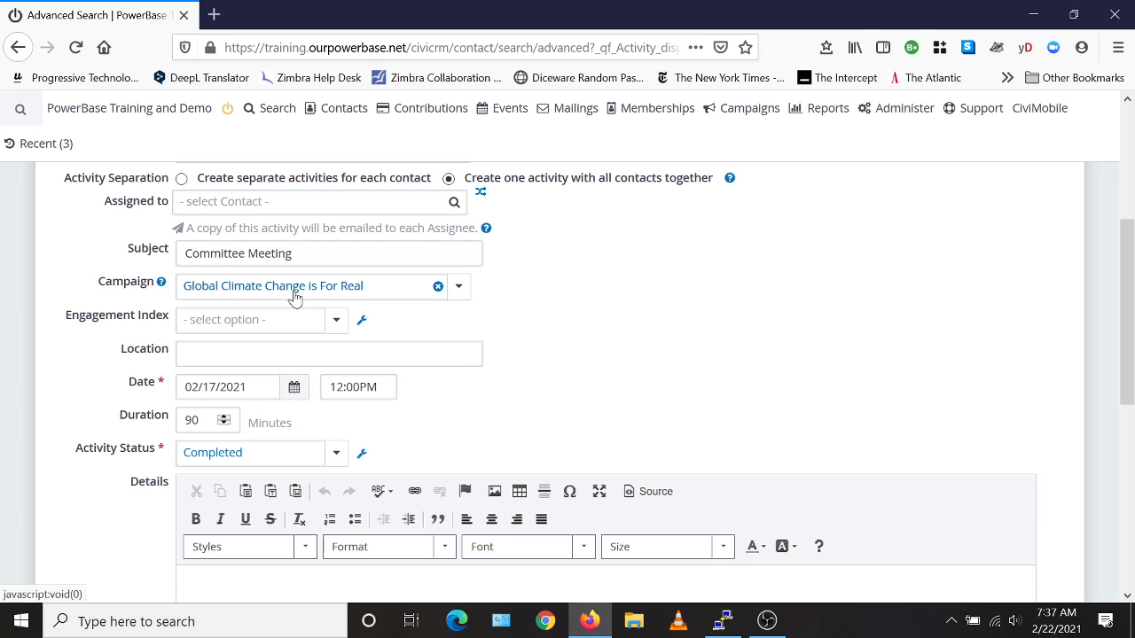
scroll(573, 309, up, 3)
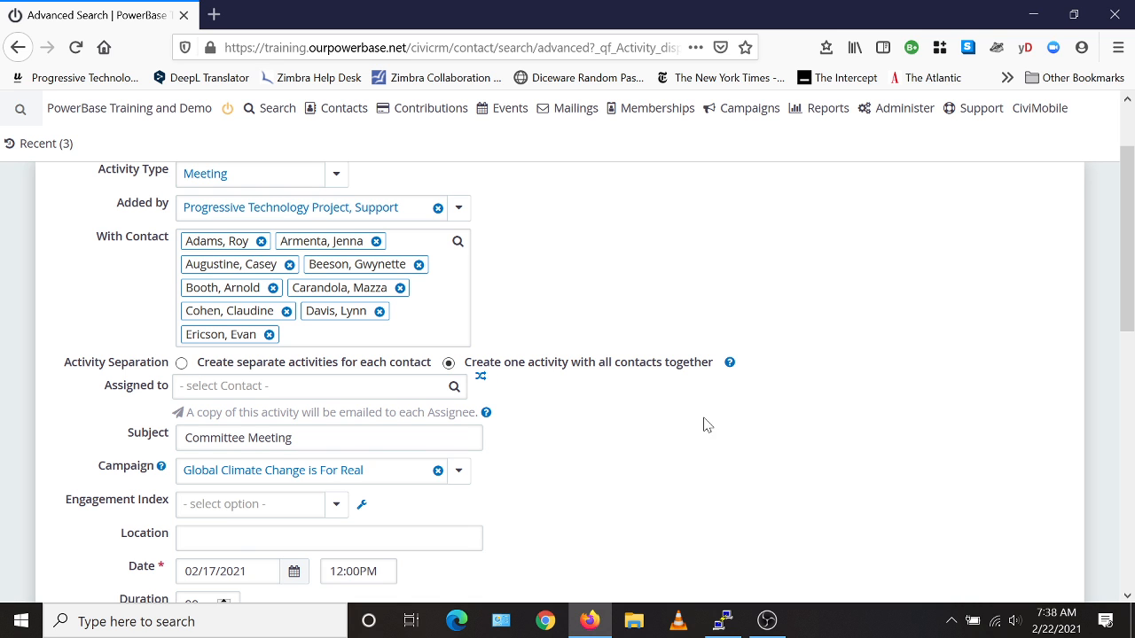
scroll(707, 425, down, 10)
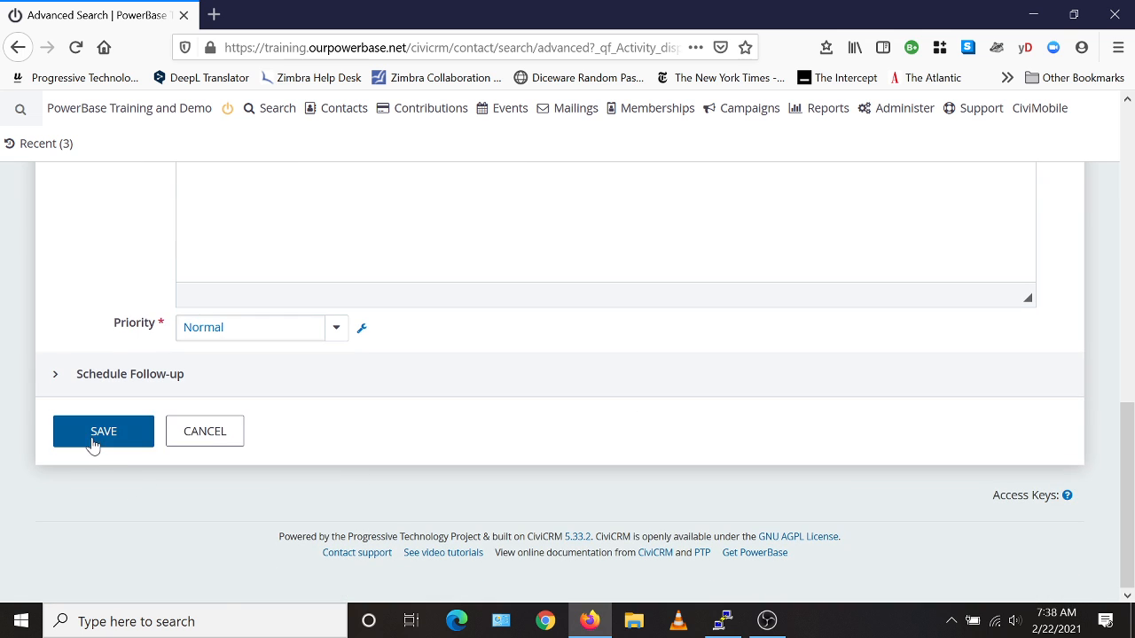
click(94, 442)
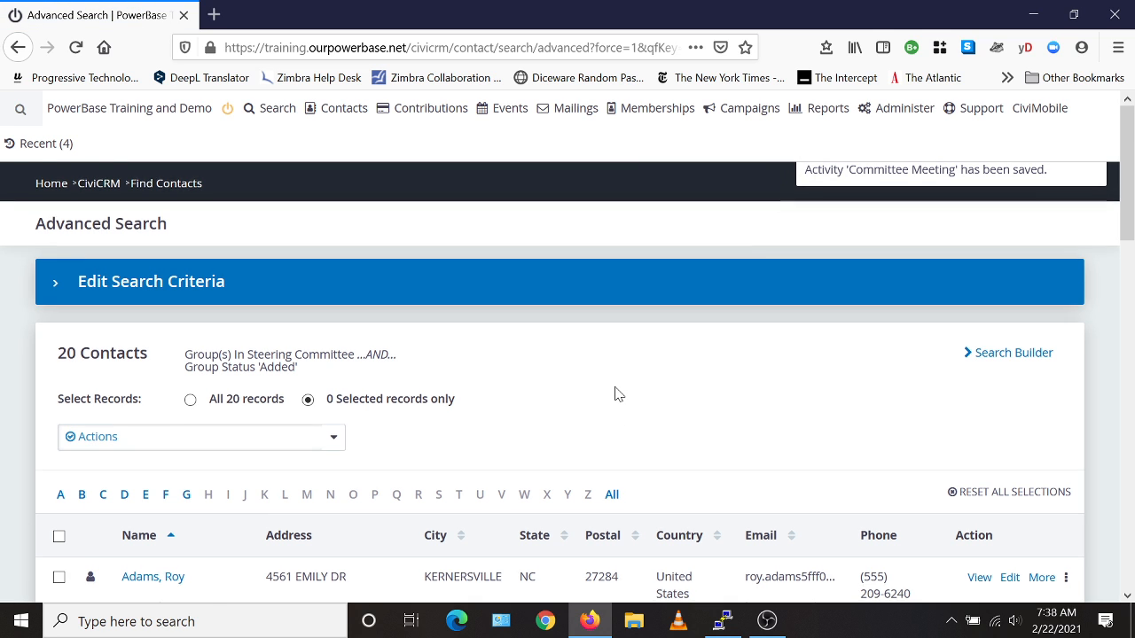
- Start a new advanced contact search and expand its Activities criteria
scroll(572, 317, down, 3)
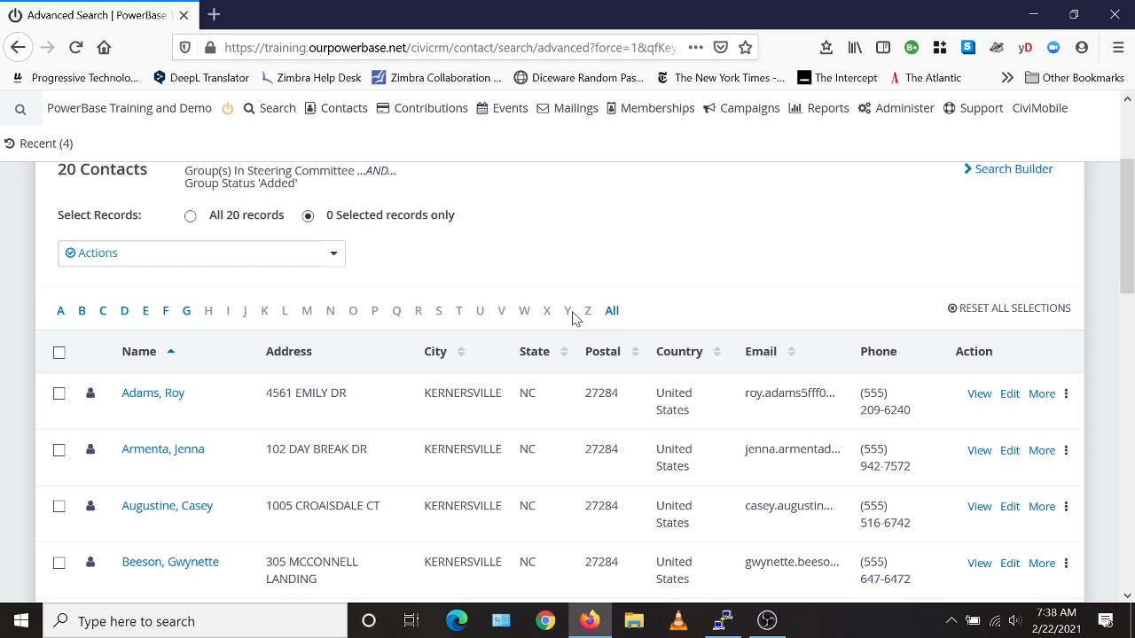
scroll(574, 321, up, 2)
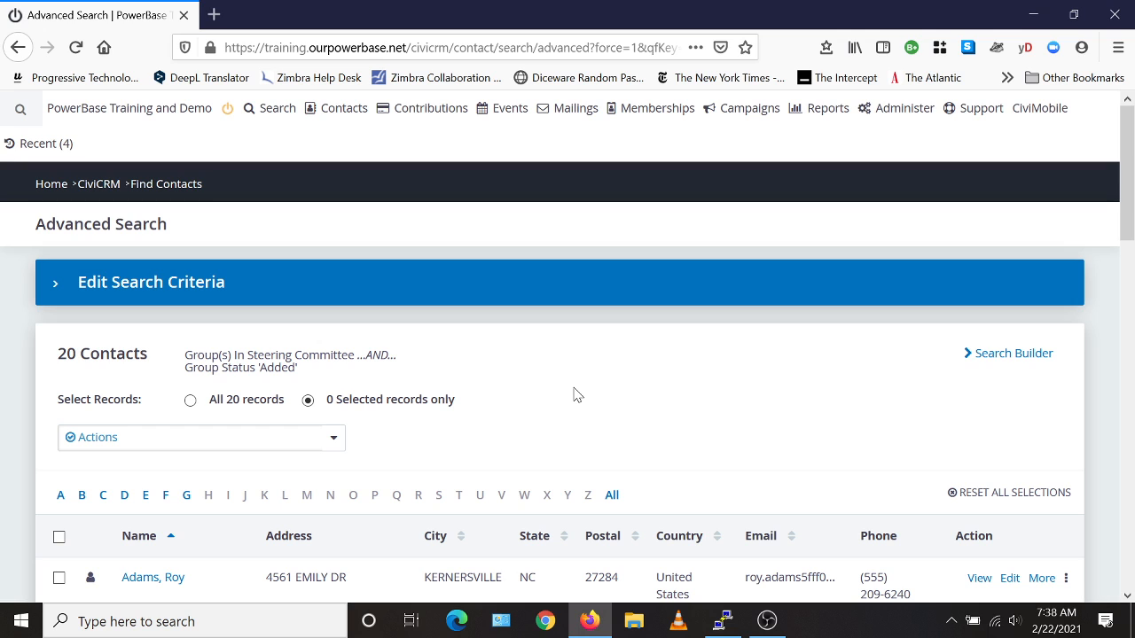
mouse_move(273, 110)
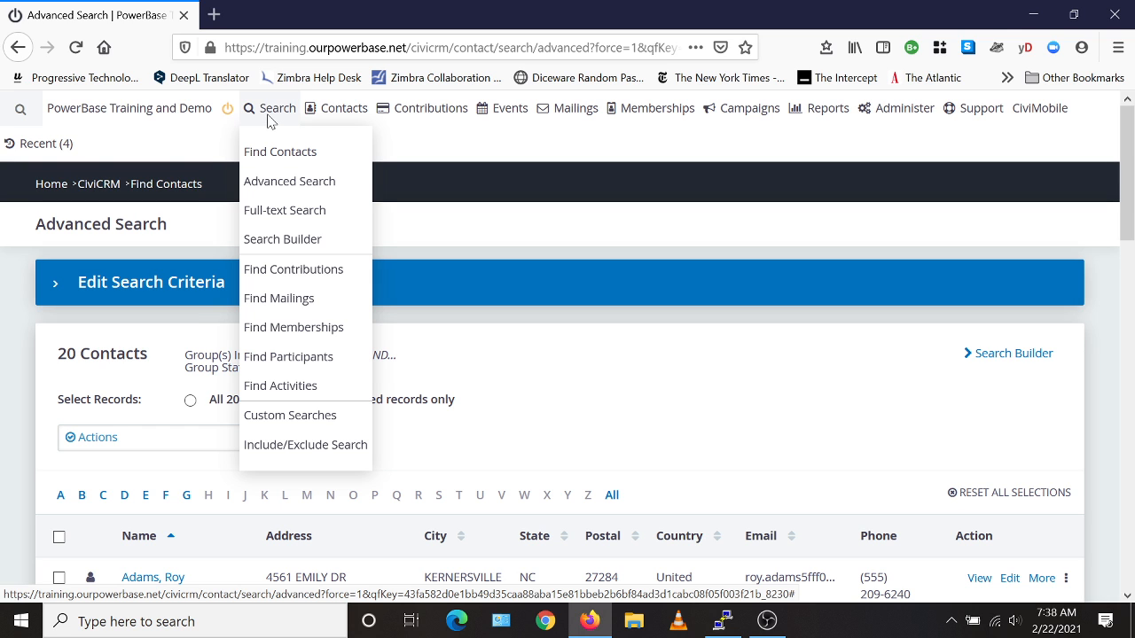
click(291, 194)
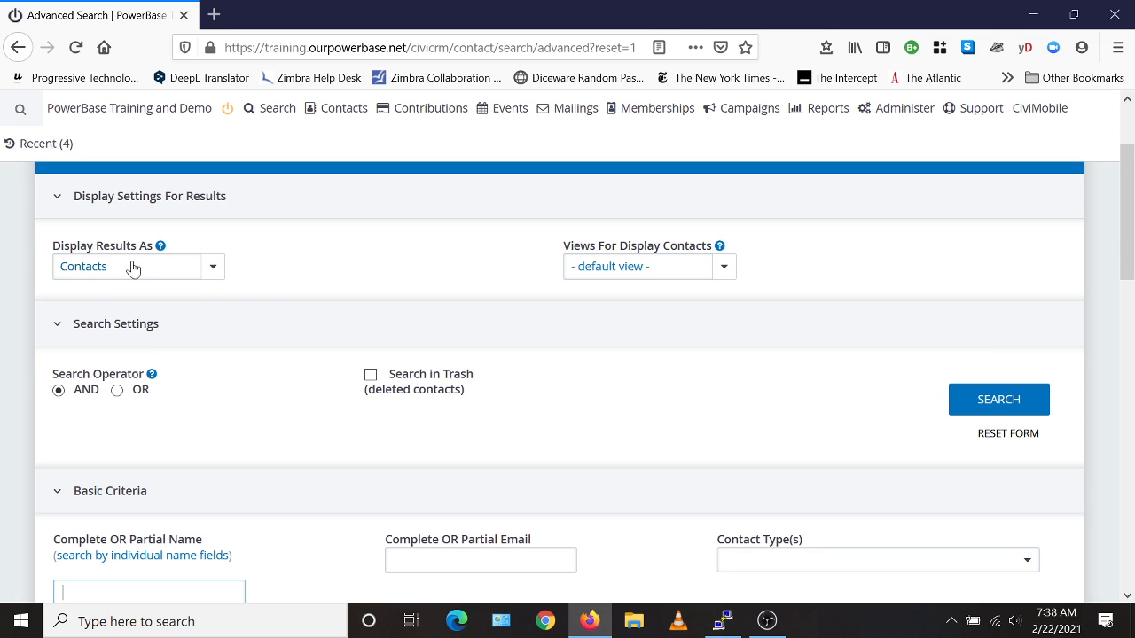
scroll(349, 242, down, 2)
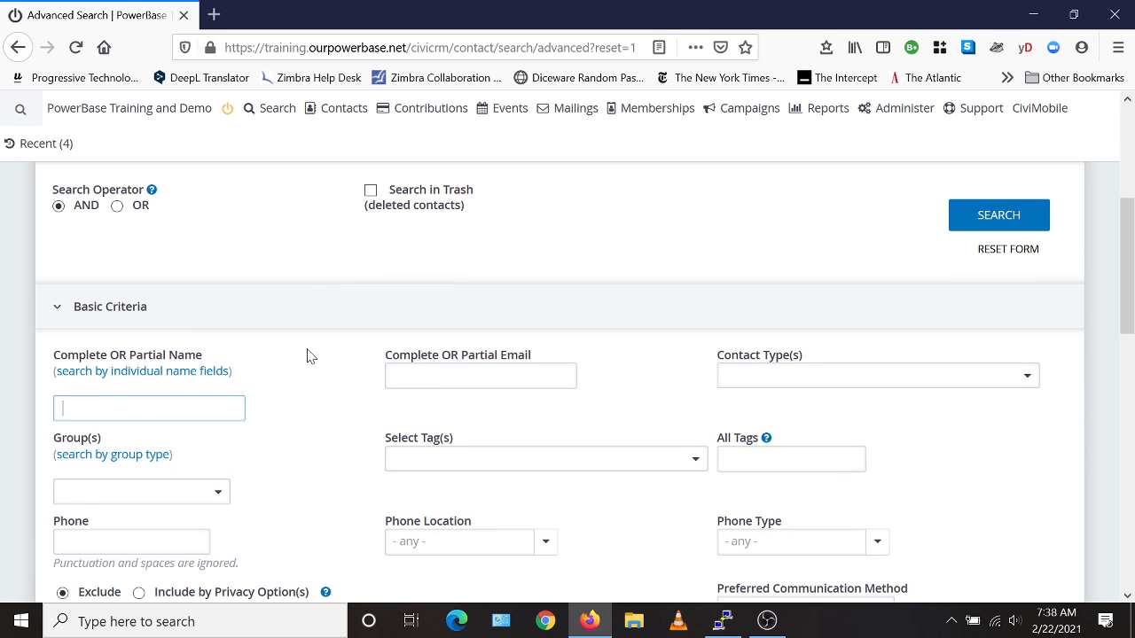
scroll(310, 355, down, 5)
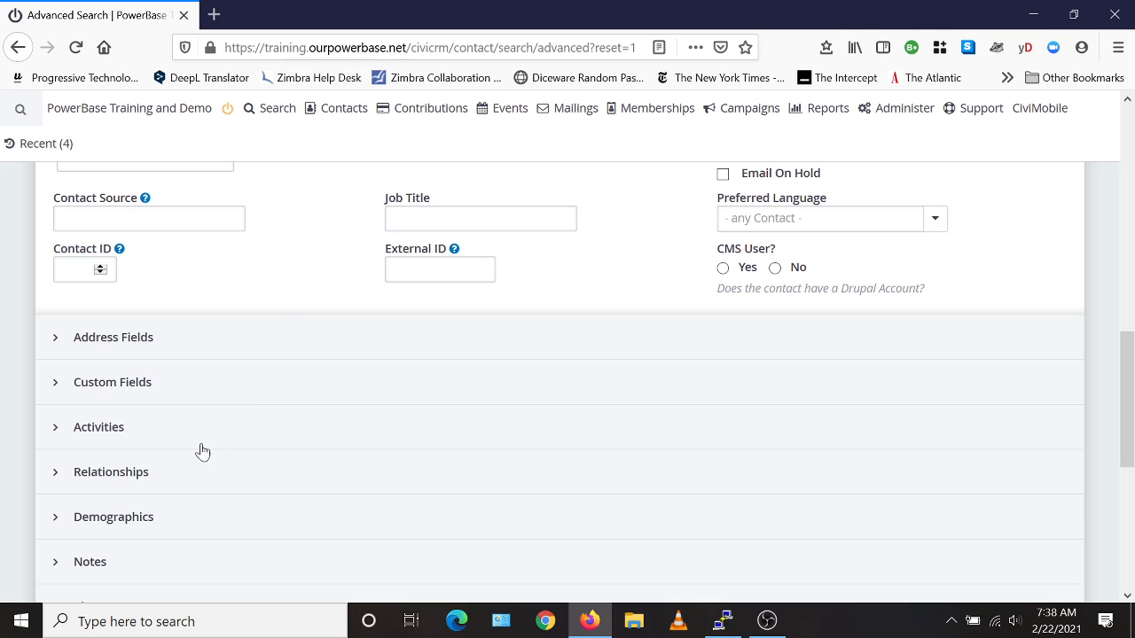
click(93, 427)
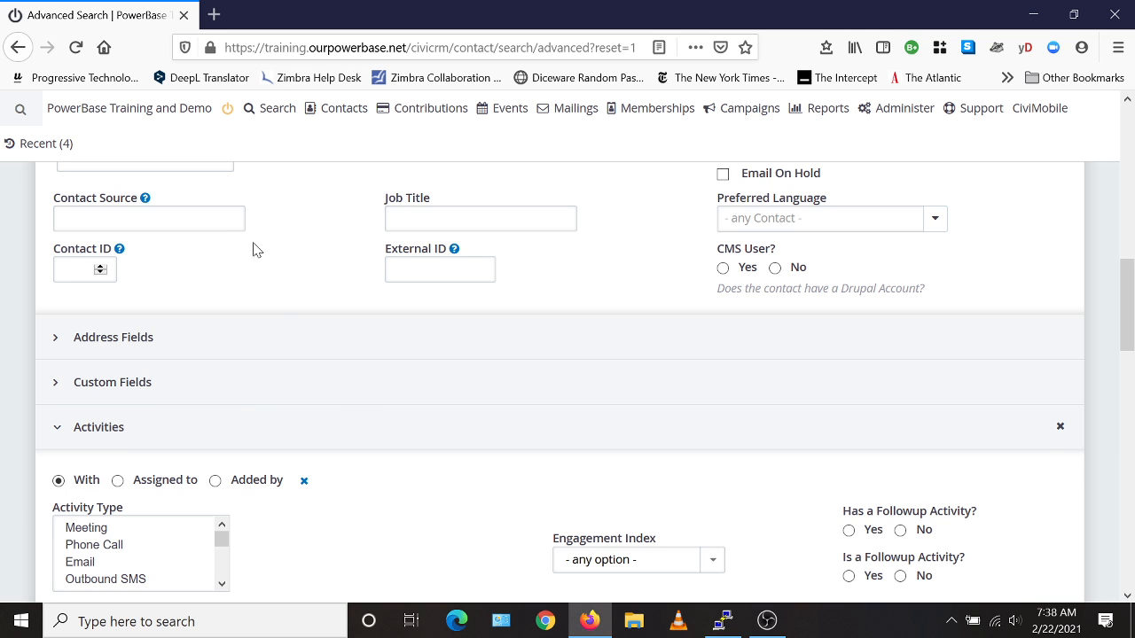
- Restrict the activity criteria to the Meeting type with only the Completed status
scroll(260, 443, down, 1)
click(95, 438)
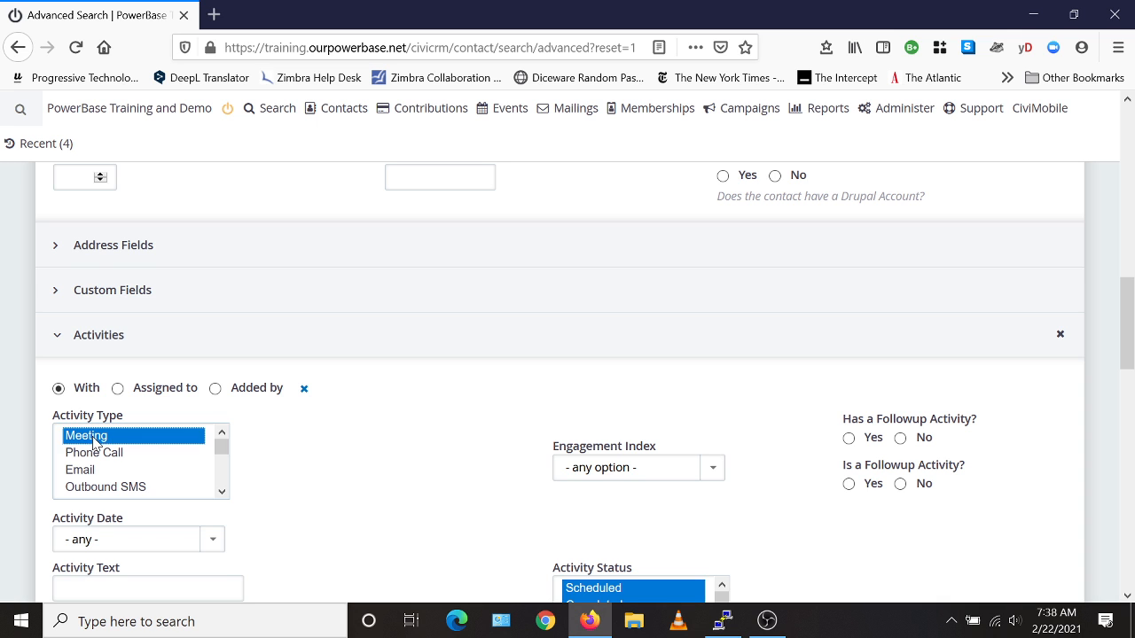
scroll(345, 463, down, 3)
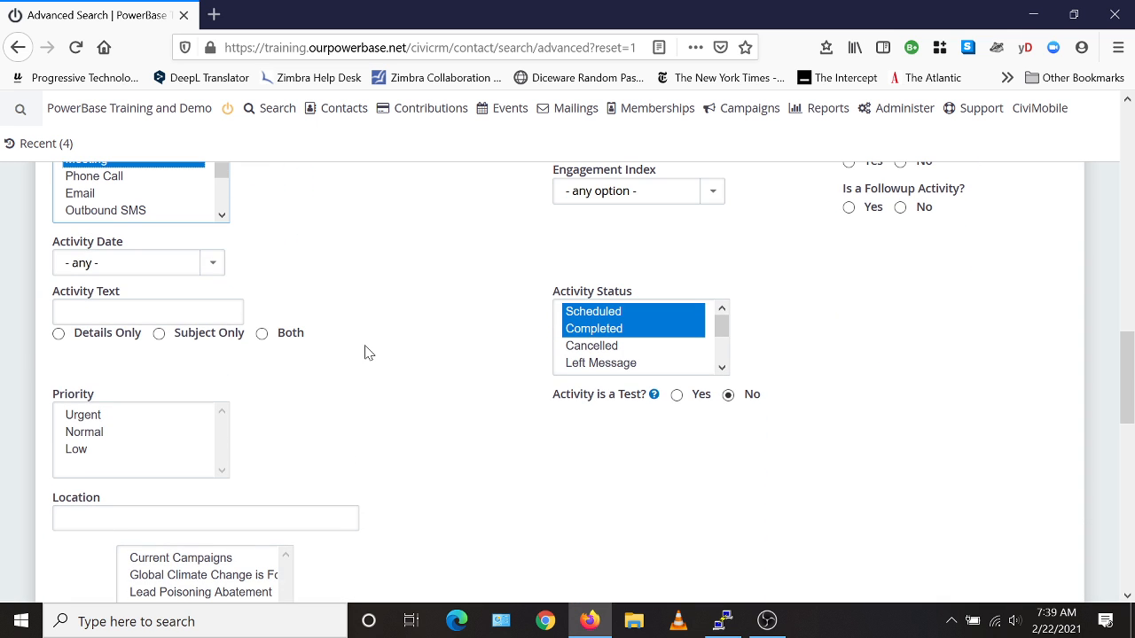
click(602, 317)
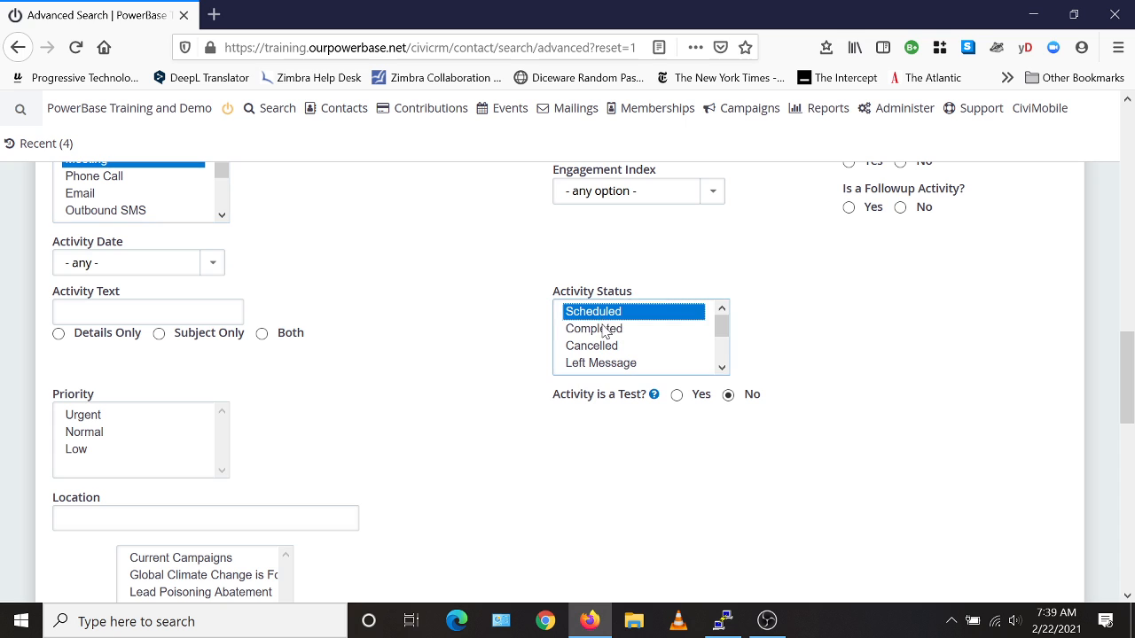
click(603, 329)
- Add the "Global Climate Change is For Real" campaign to the activity criteria and run the search
scroll(355, 448, down, 2)
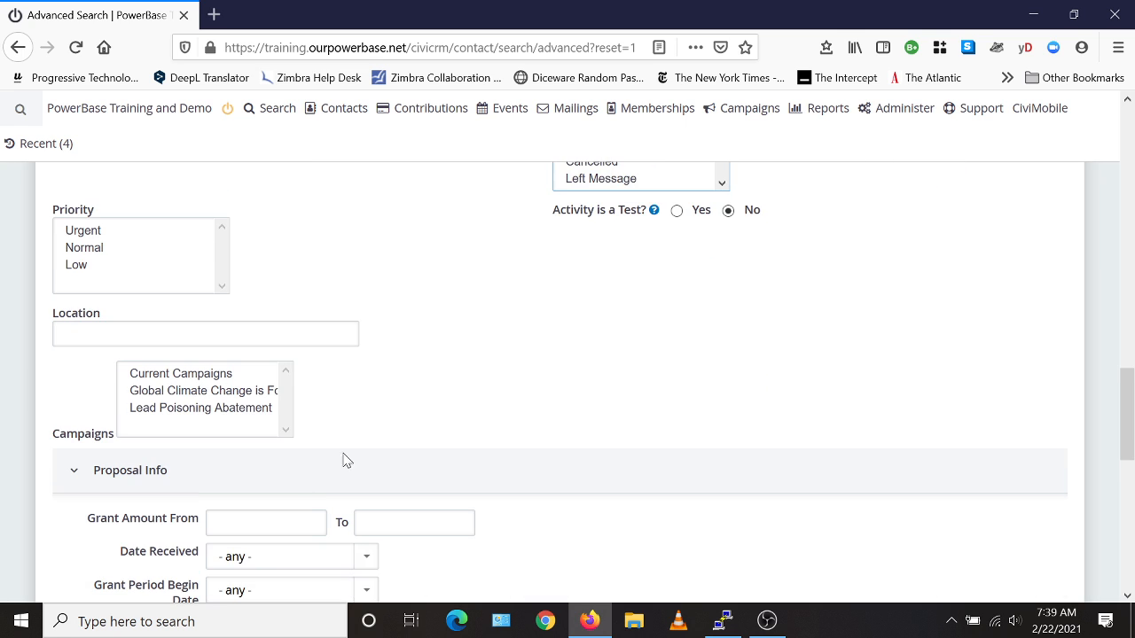
click(204, 395)
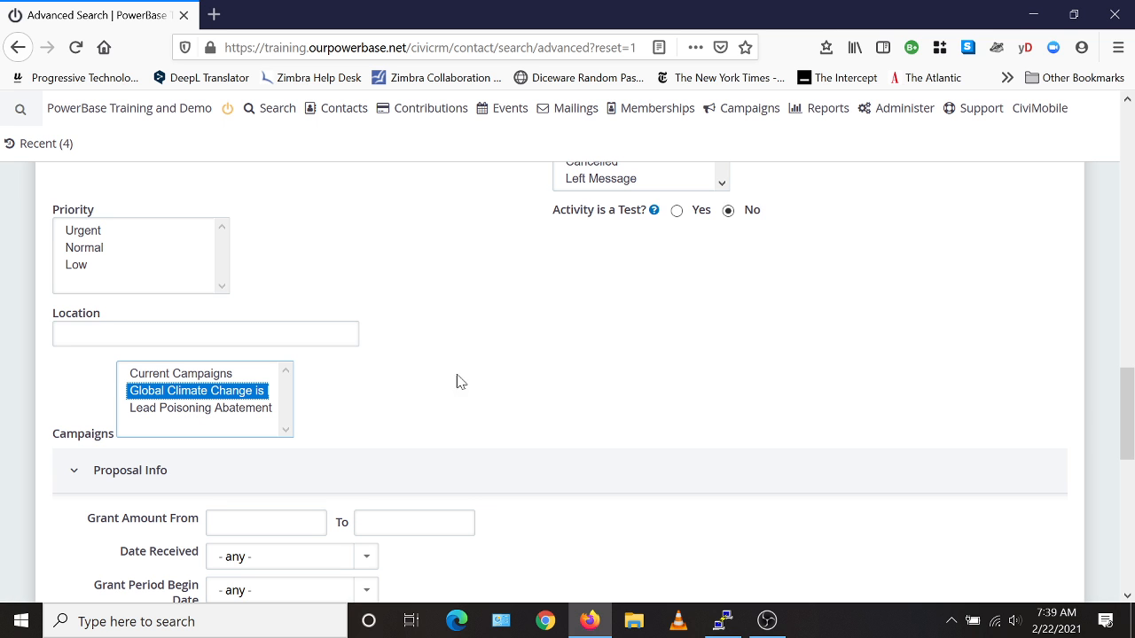
scroll(481, 377, up, 1)
scroll(481, 377, up, 3)
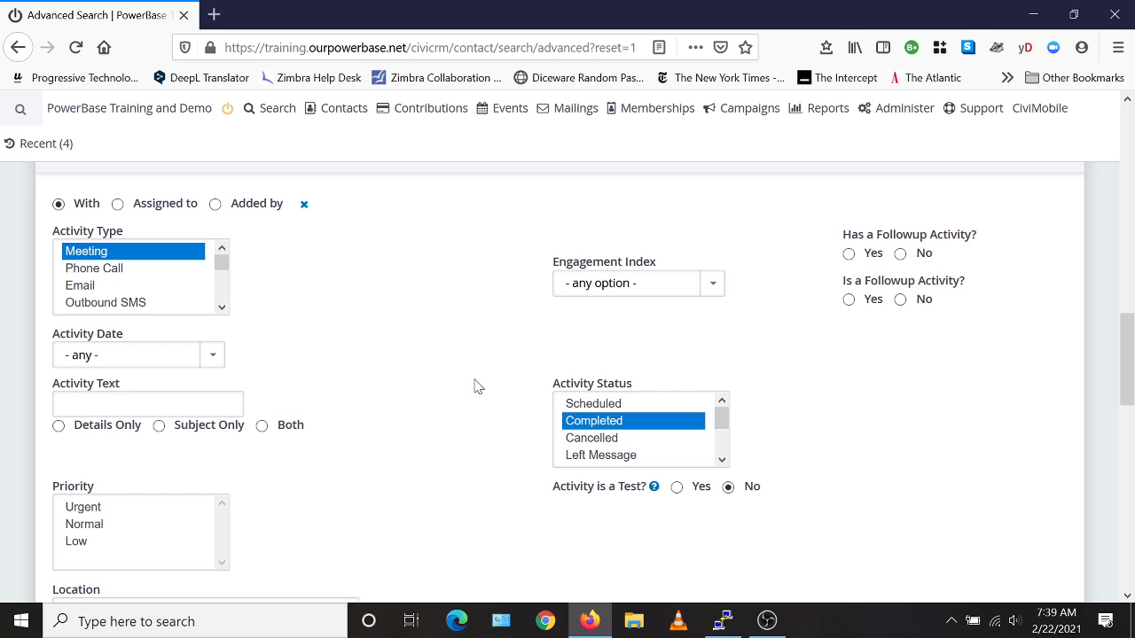
scroll(476, 384, down, 1)
scroll(470, 376, down, 1)
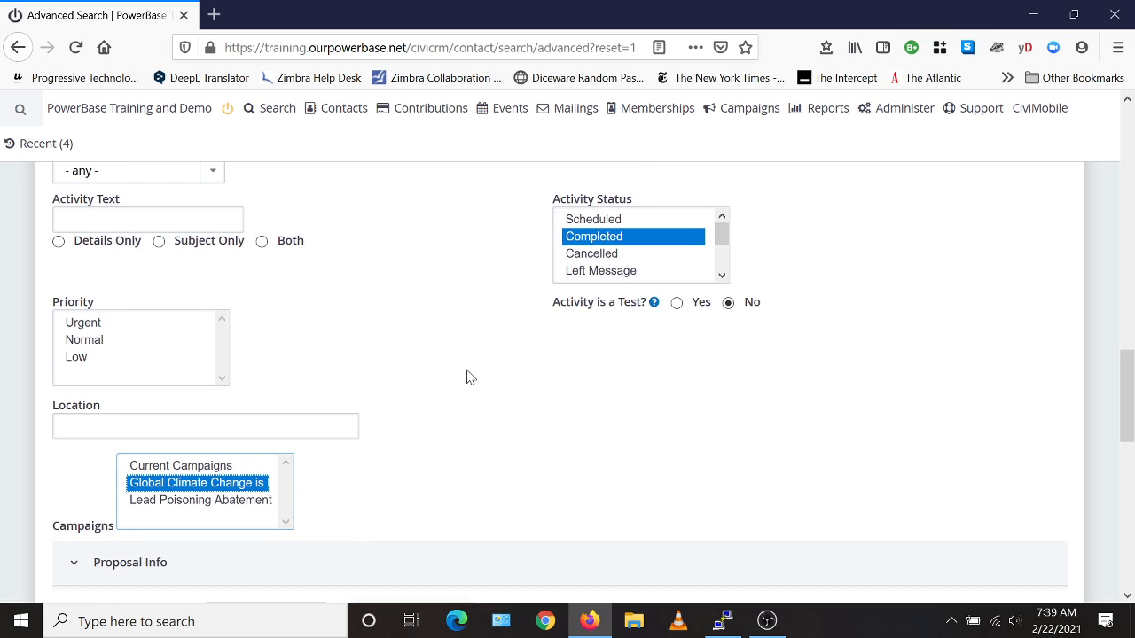
scroll(467, 374, up, 1)
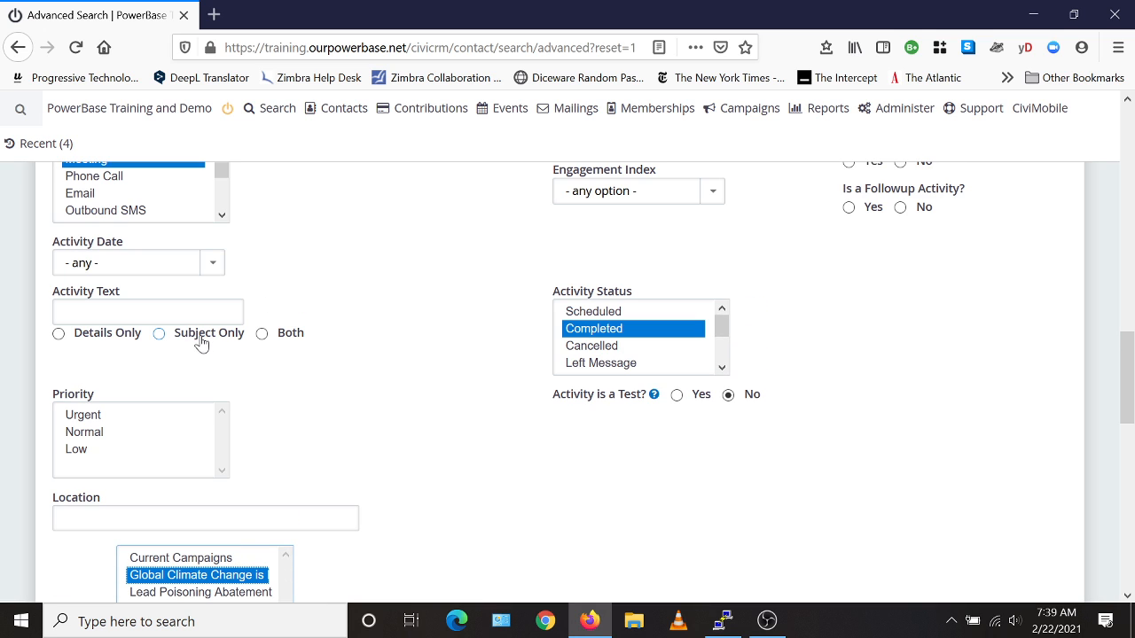
scroll(367, 363, down, 5)
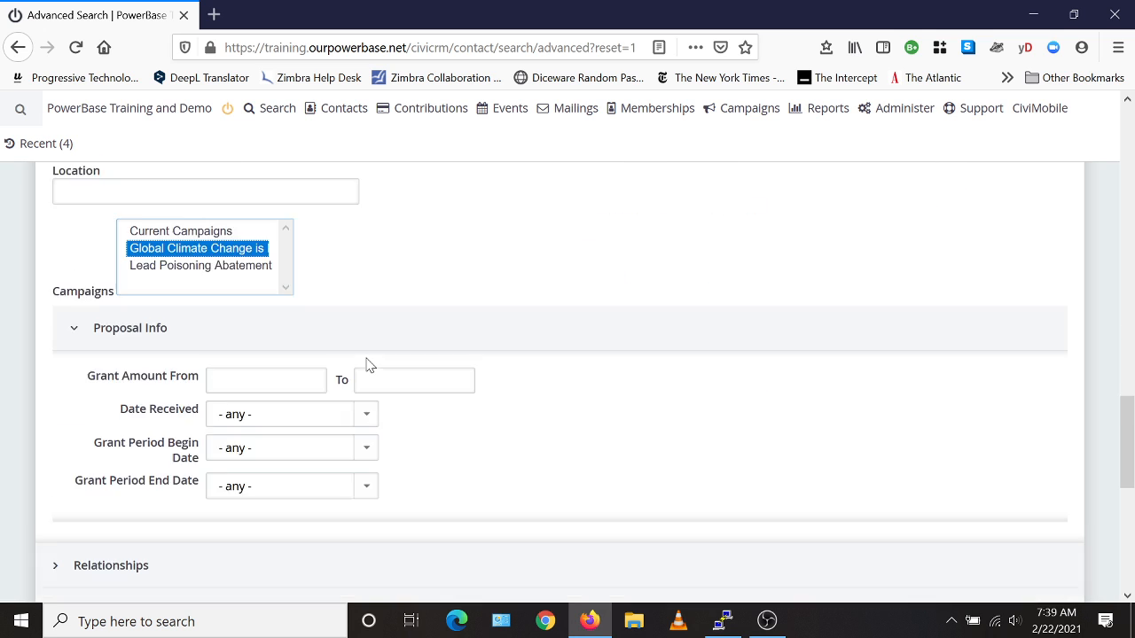
scroll(541, 310, up, 1)
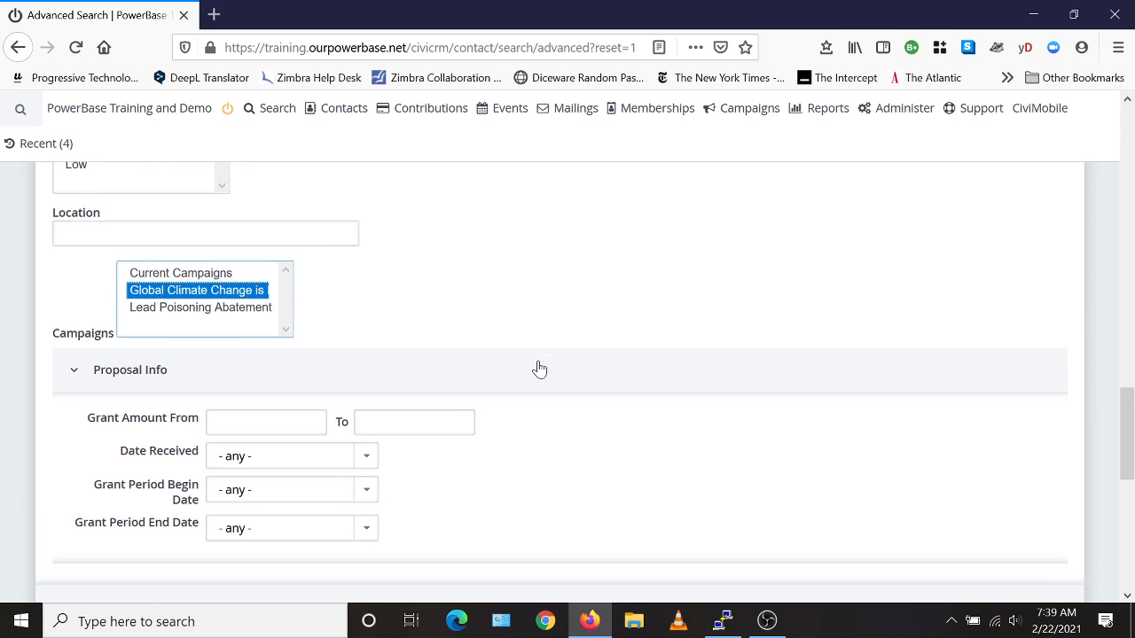
scroll(537, 370, down, 10)
click(118, 435)
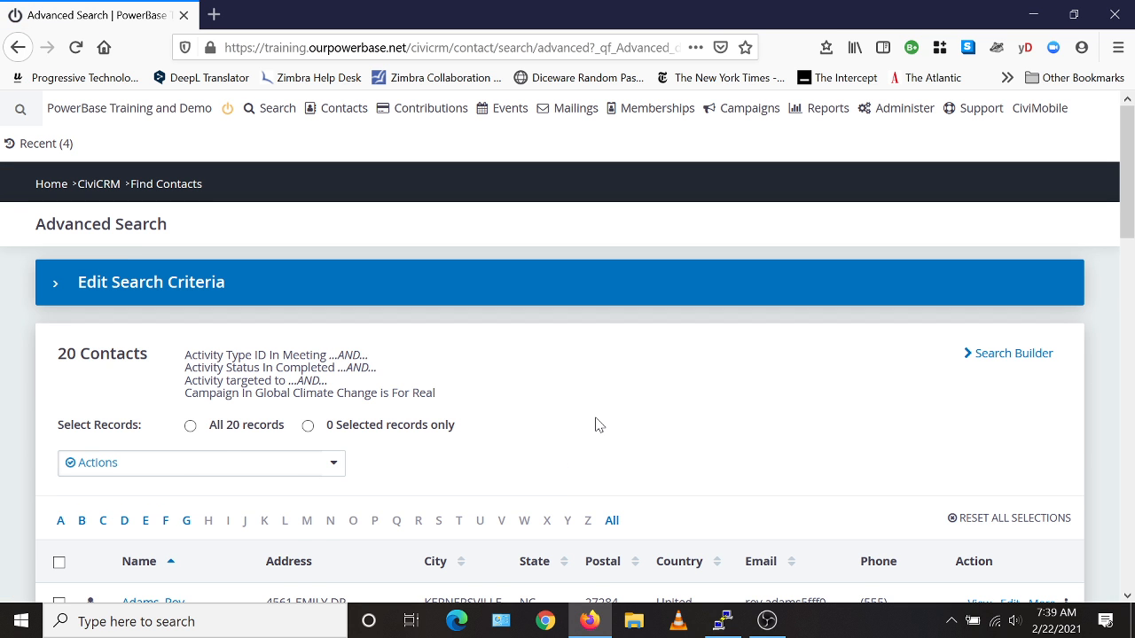
- Look through the found contacts, then reopen the search criteria and set the activity date filter to Choose Date Range
scroll(306, 436, down, 3)
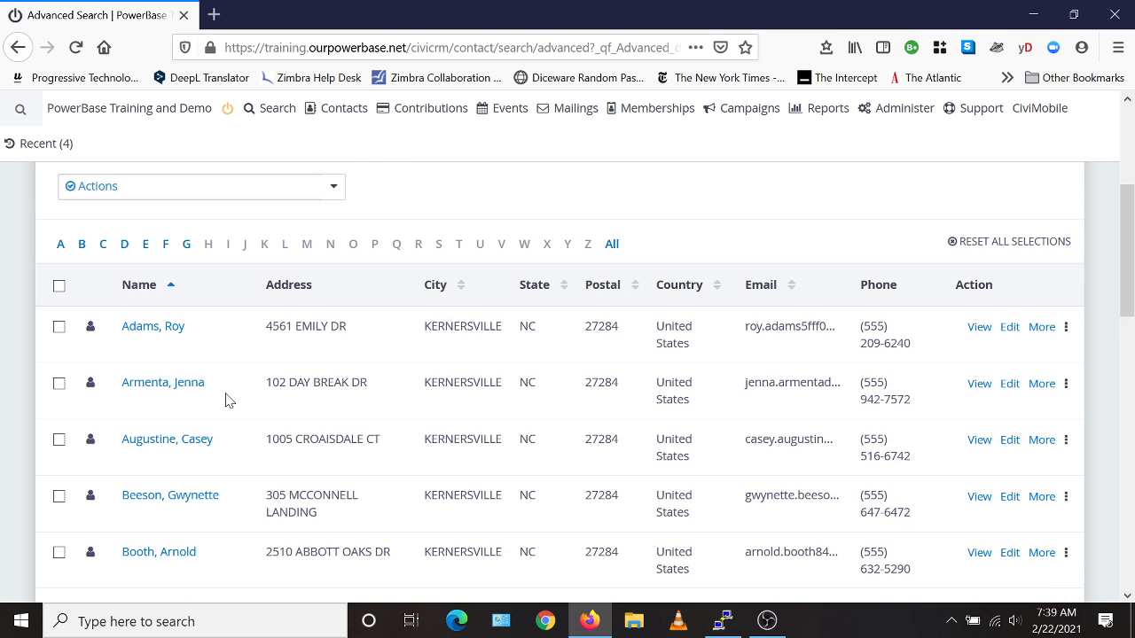
scroll(232, 443, down, 2)
scroll(381, 354, down, 2)
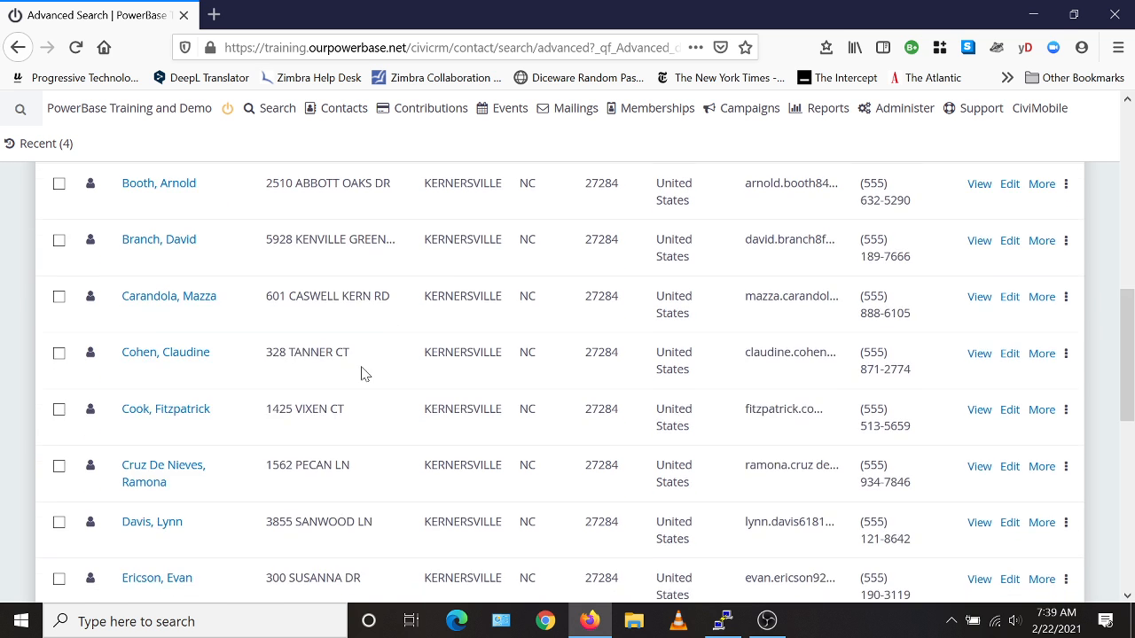
scroll(443, 364, up, 7)
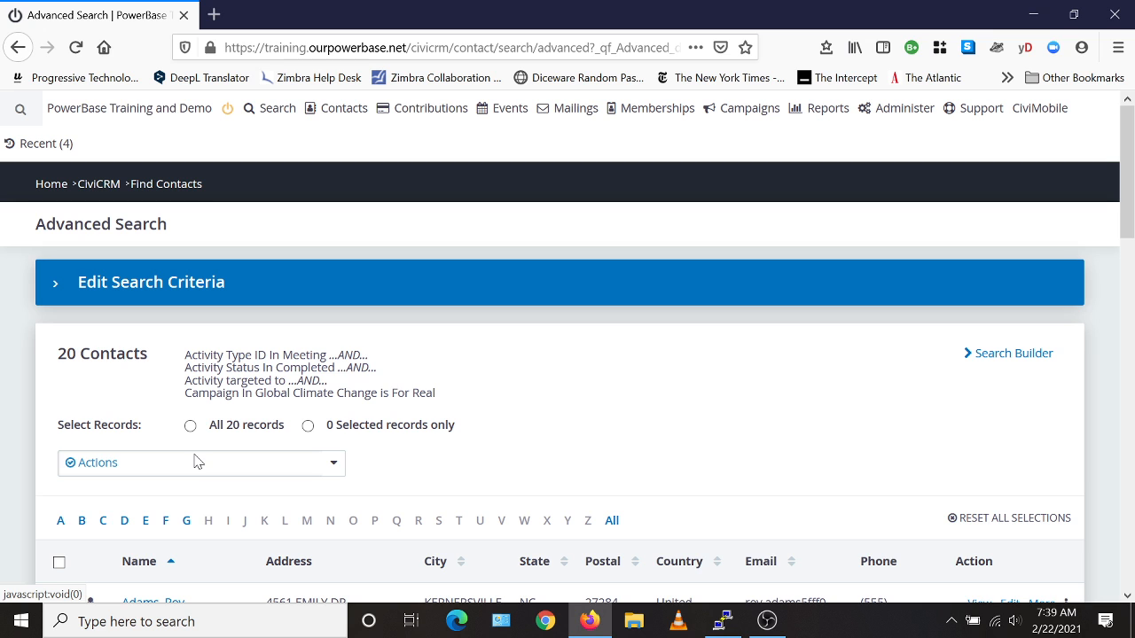
click(126, 296)
scroll(237, 404, down, 2)
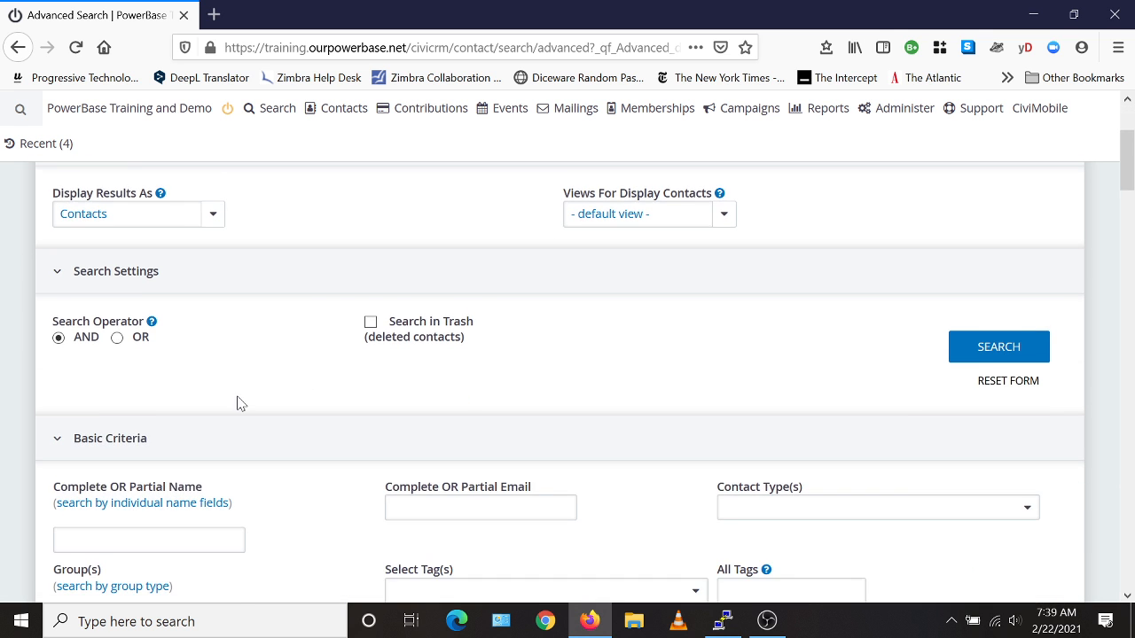
scroll(239, 408, down, 6)
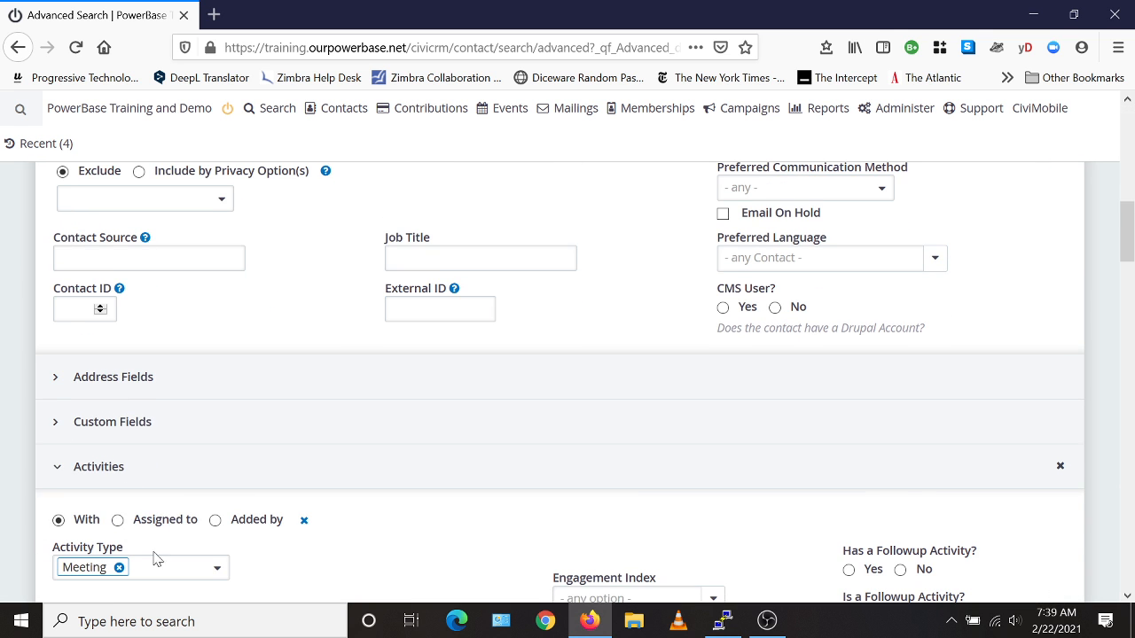
scroll(284, 431, down, 4)
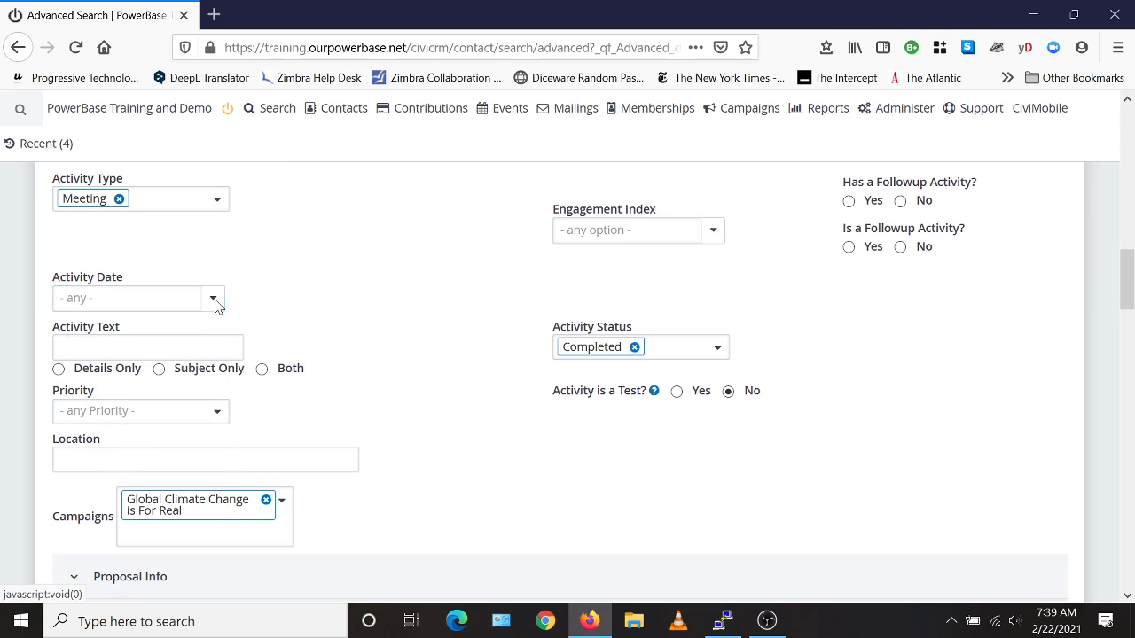
click(213, 302)
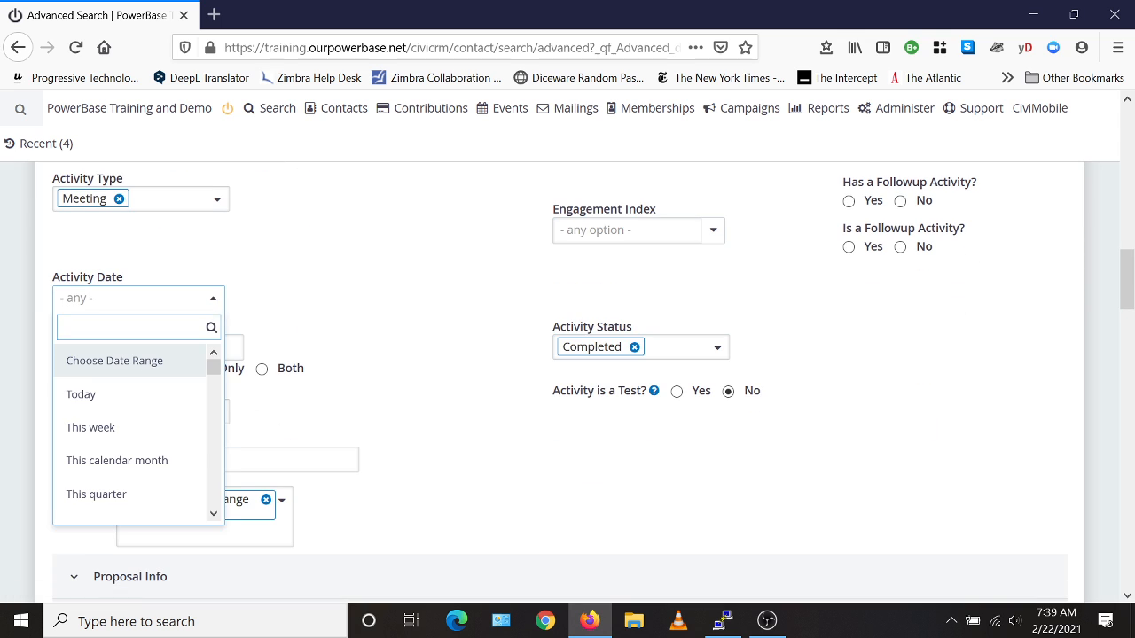
click(127, 361)
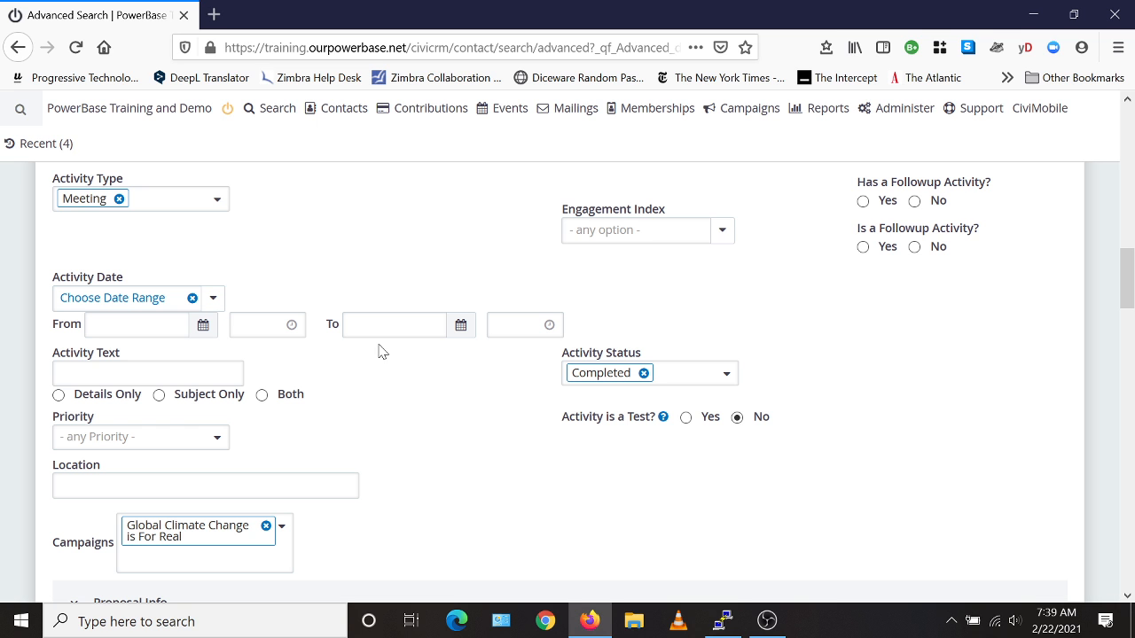
- Set the activity date range from 02/17/2021 to 02/17/2021 and run the search again
click(202, 326)
click(233, 211)
click(461, 328)
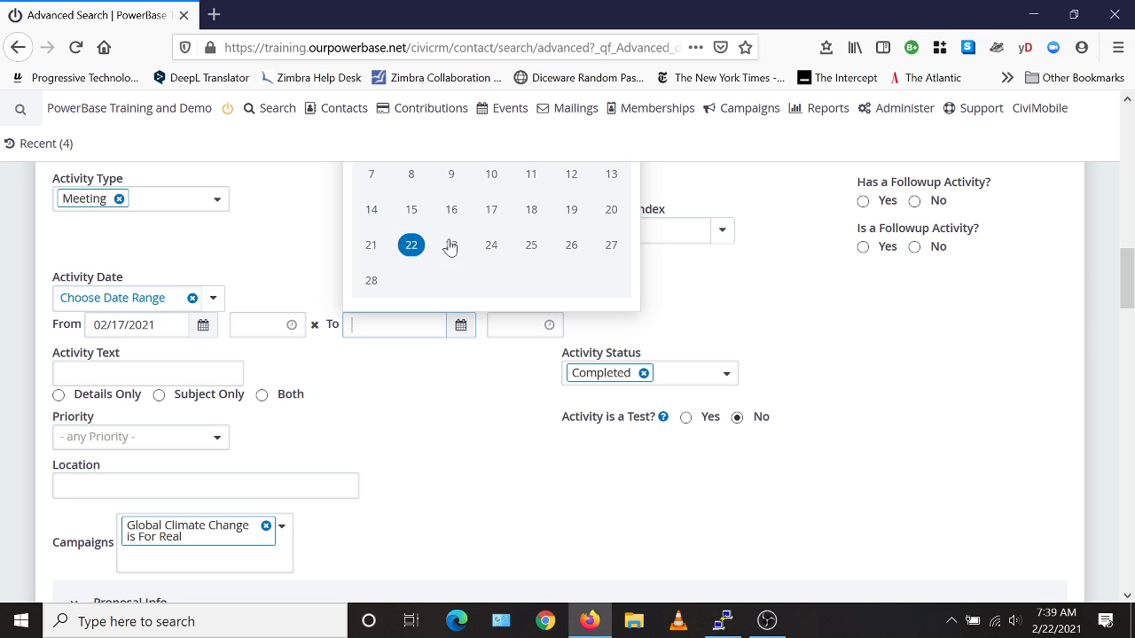
click(492, 217)
scroll(466, 445, down, 5)
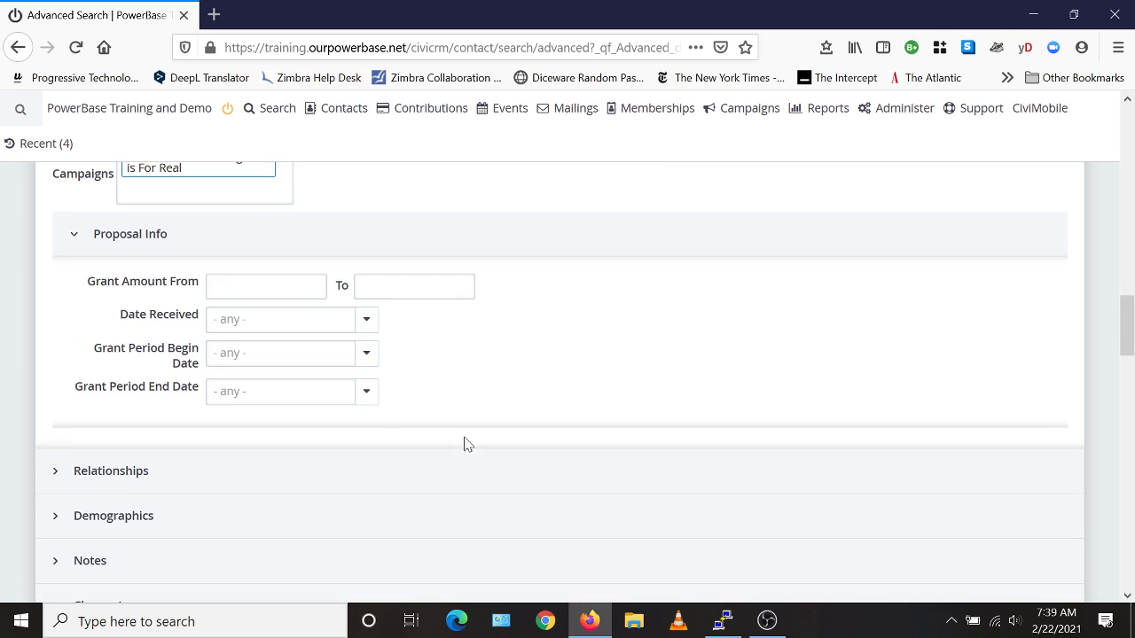
scroll(468, 443, down, 4)
click(116, 479)
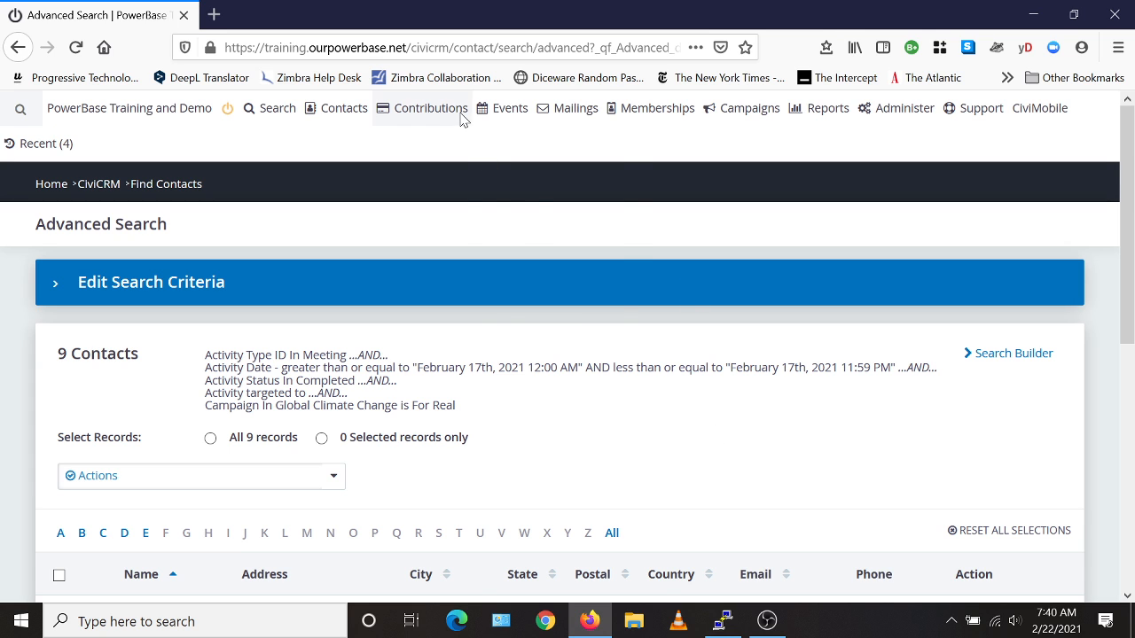
mouse_move(503, 110)
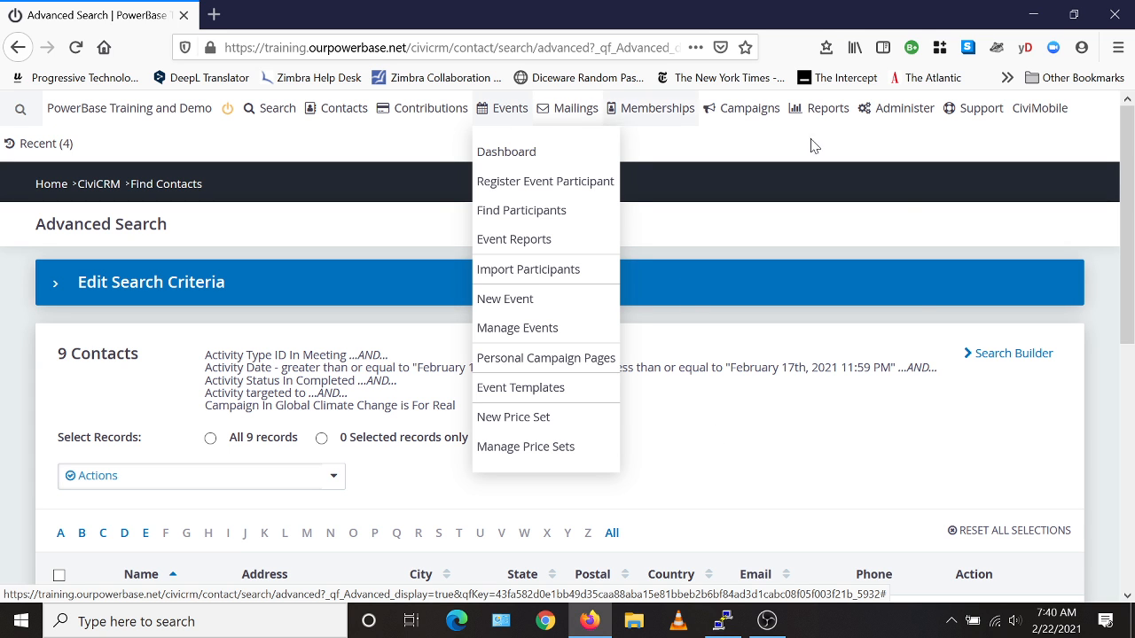